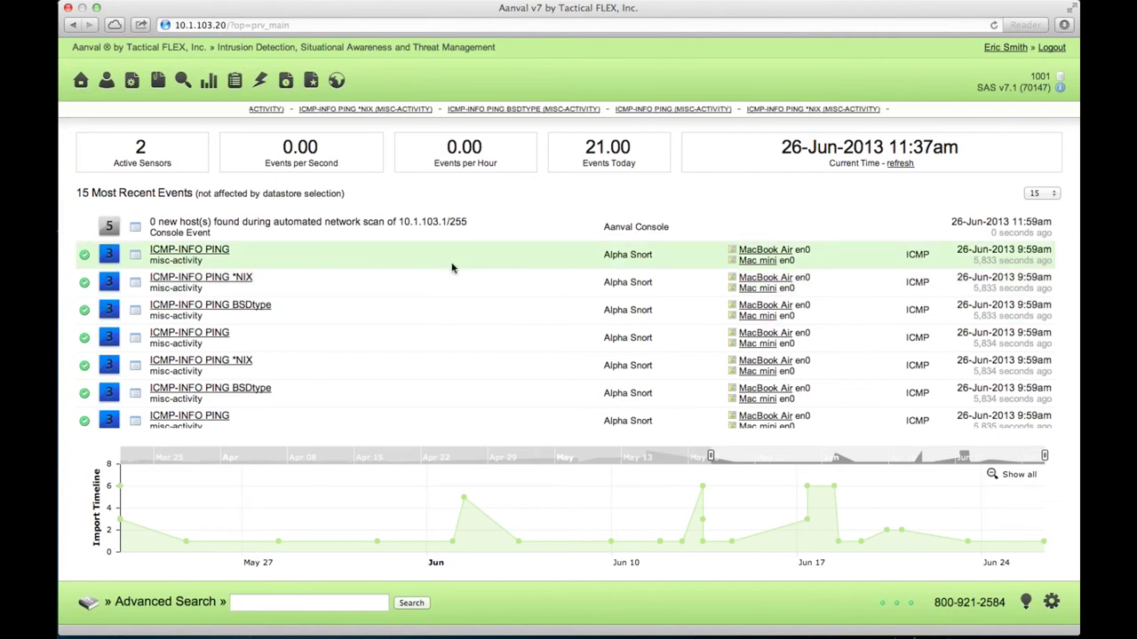
# Step: Review the Snort Signature Sources list, then return to the Configuration overview
pyautogui.click(1050, 602)
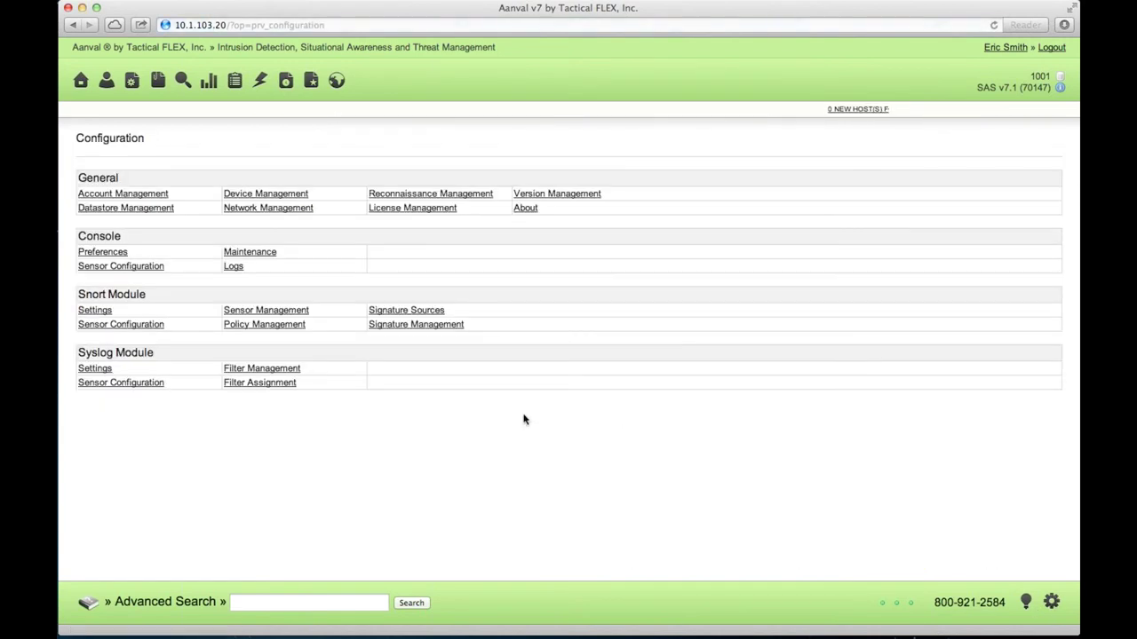
pyautogui.click(384, 313)
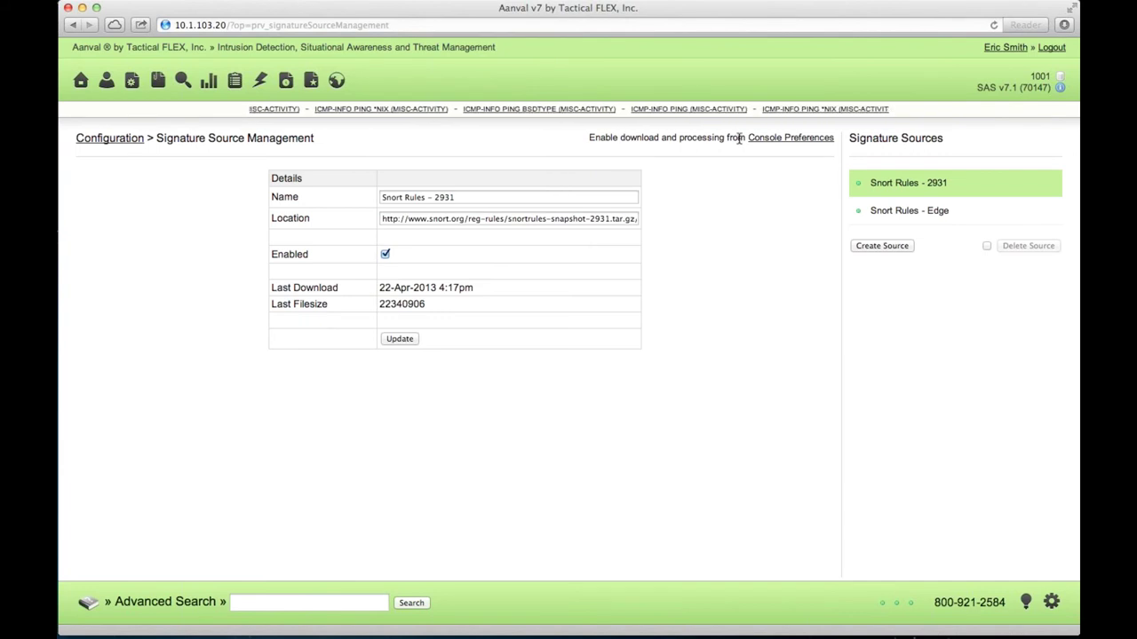
pyautogui.click(127, 140)
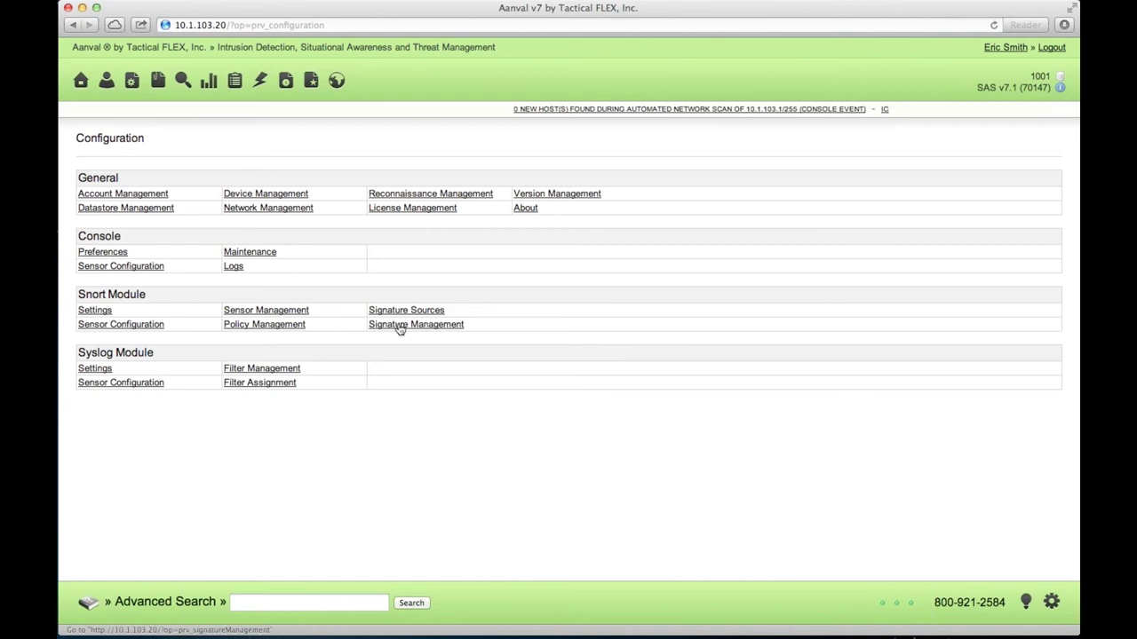
# Step: Enable all 16 bad-traffic.rules signatures in Signature Management and save them to the SMT Policy
pyautogui.click(398, 325)
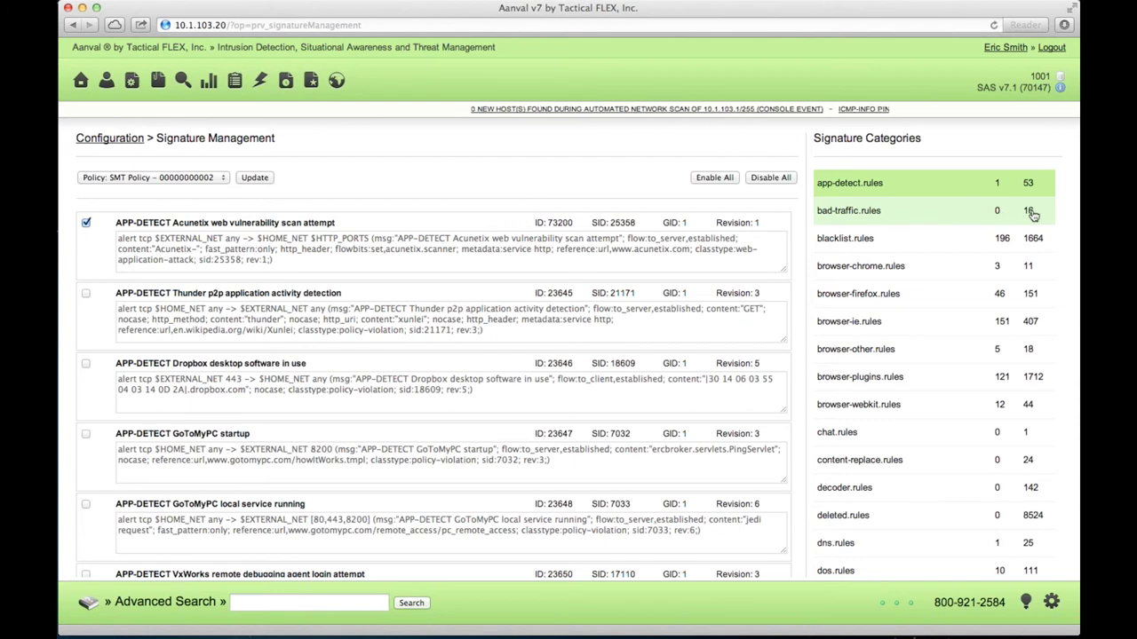
pyautogui.click(879, 212)
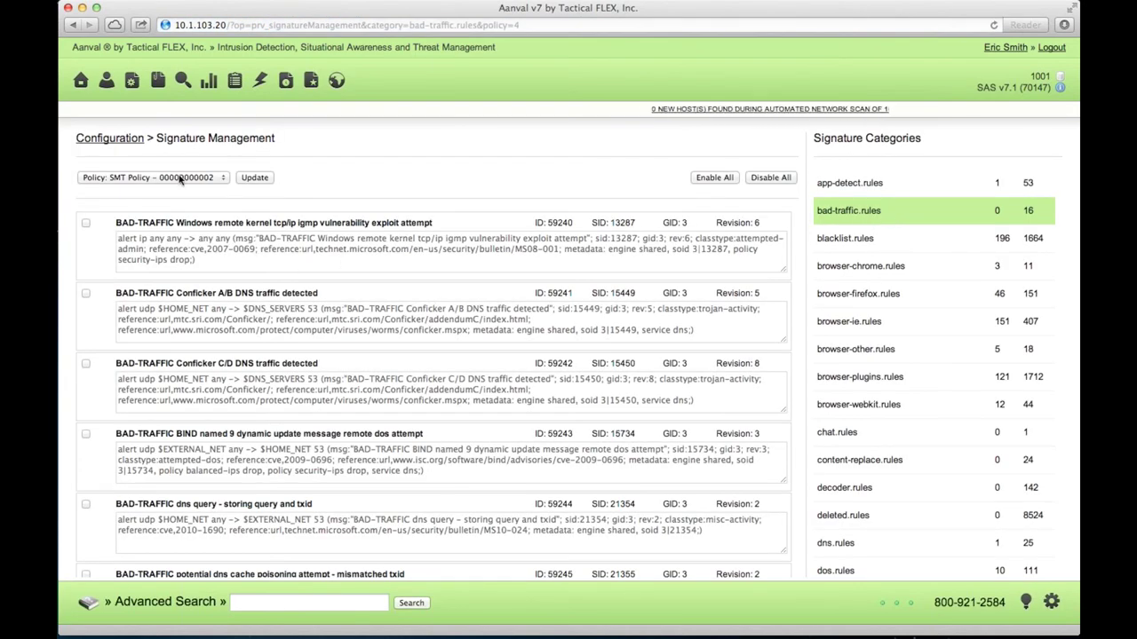
pyautogui.click(86, 224)
pyautogui.click(86, 294)
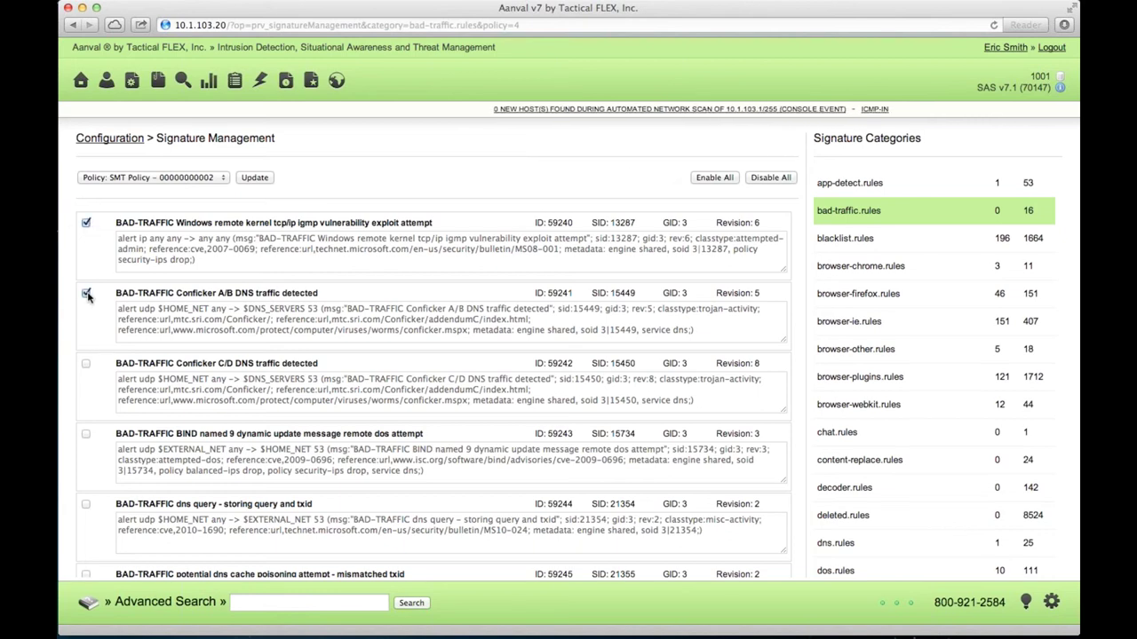
pyautogui.click(86, 364)
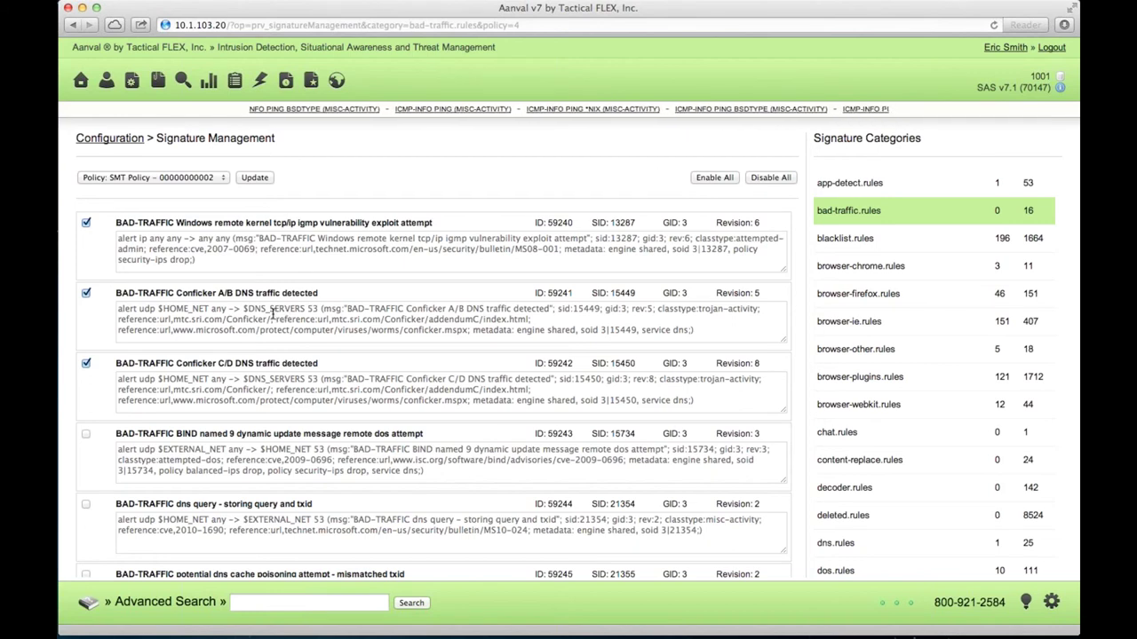
pyautogui.click(713, 178)
pyautogui.click(246, 181)
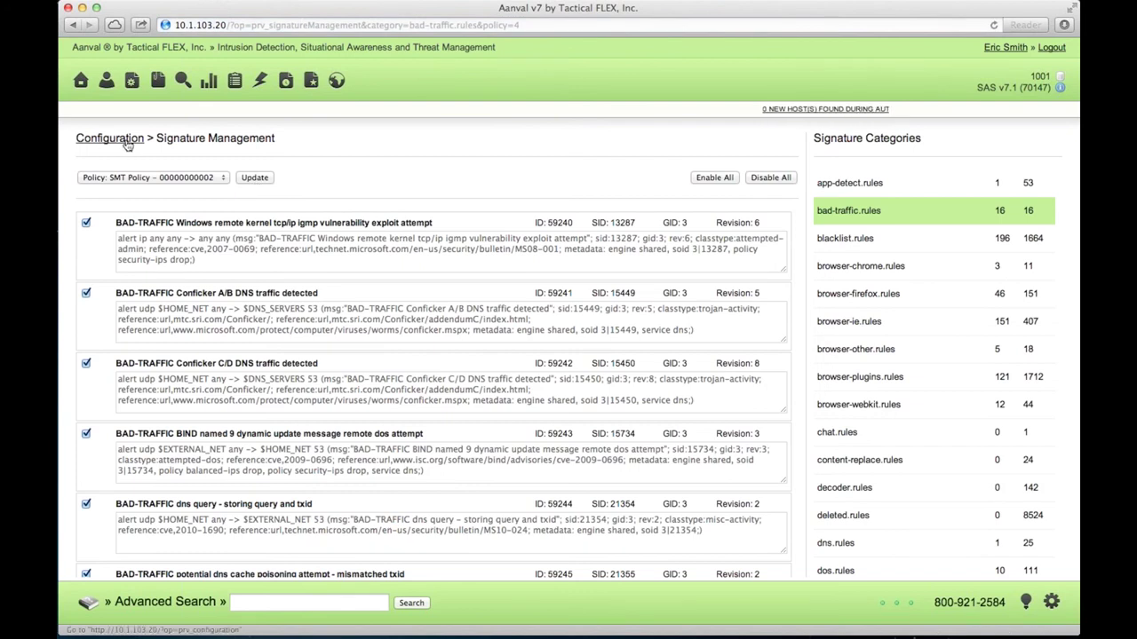
# Step: Open Snort Management for the Alpha Snort sensor and scroll through its settings
pyautogui.click(126, 144)
pyautogui.click(252, 310)
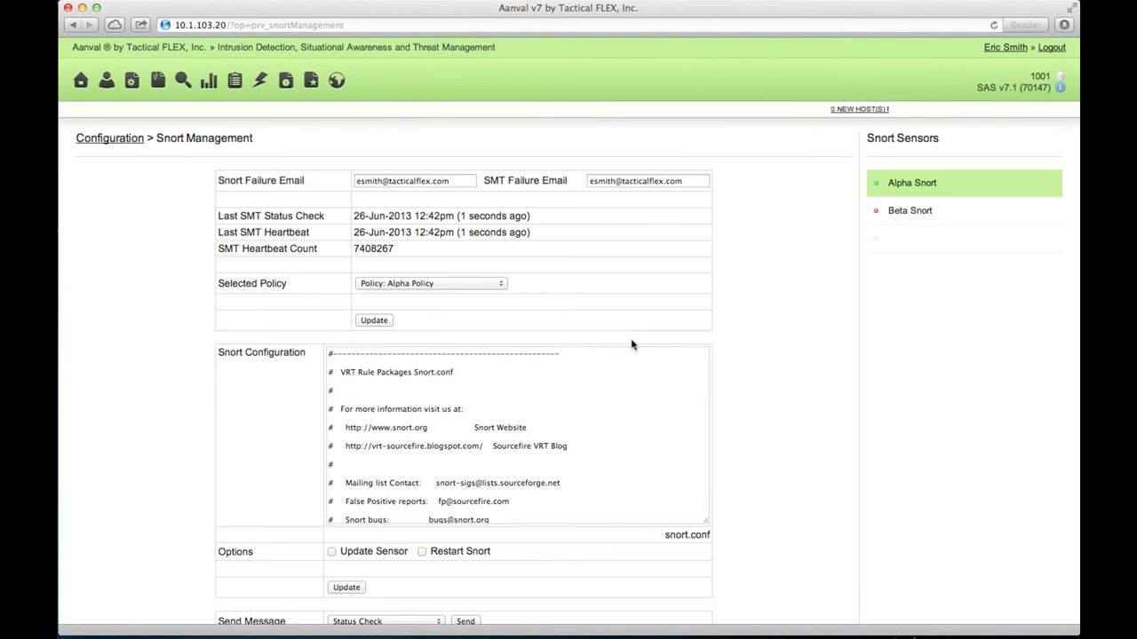
pyautogui.scroll(-2, 741, 364)
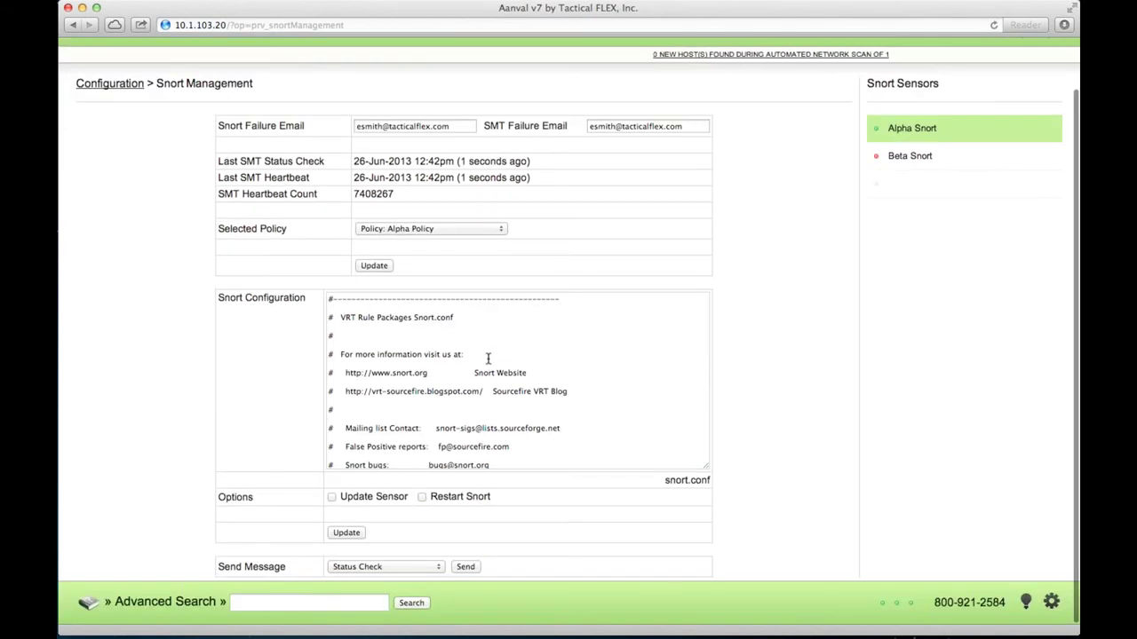
pyautogui.scroll(-3, 488, 358)
pyautogui.scroll(5, 487, 357)
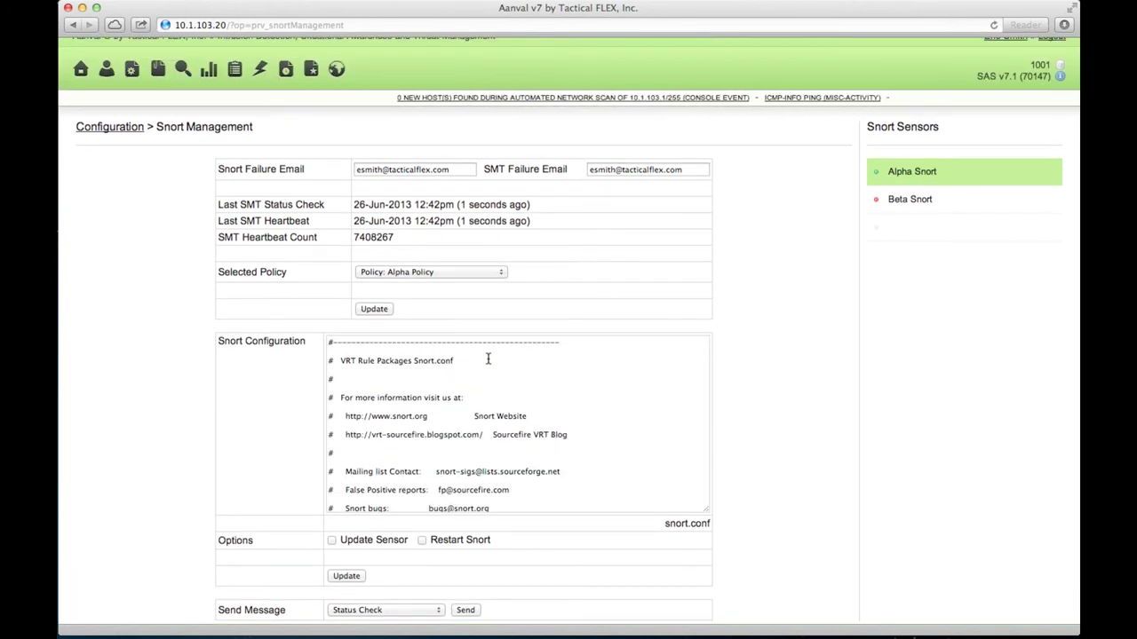
pyautogui.scroll(-2, 481, 413)
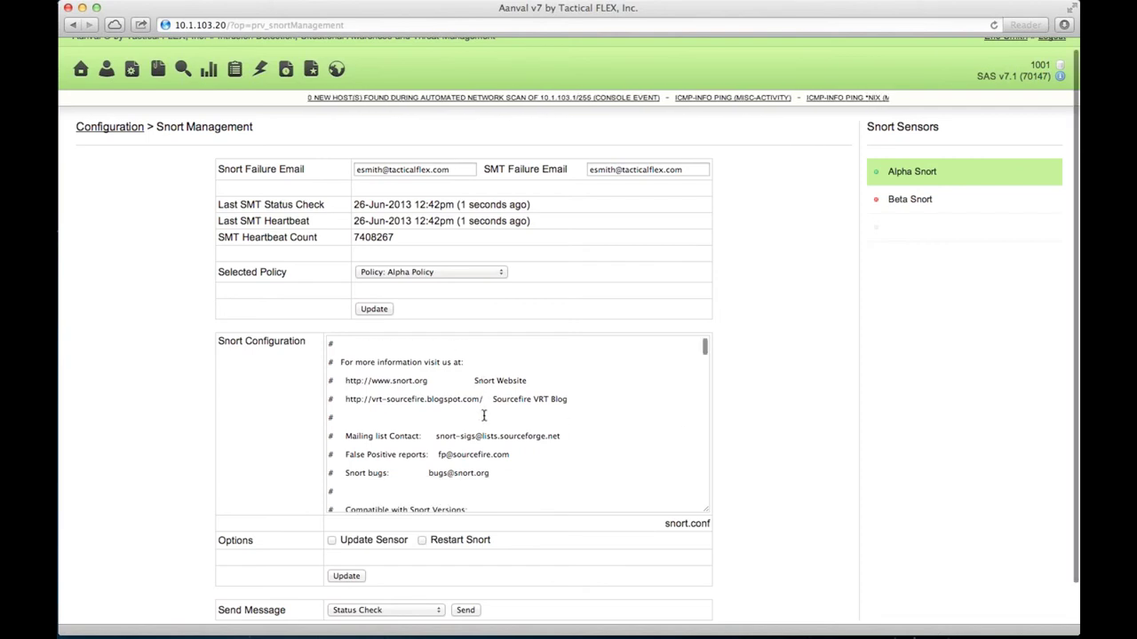
pyautogui.scroll(-2, 771, 451)
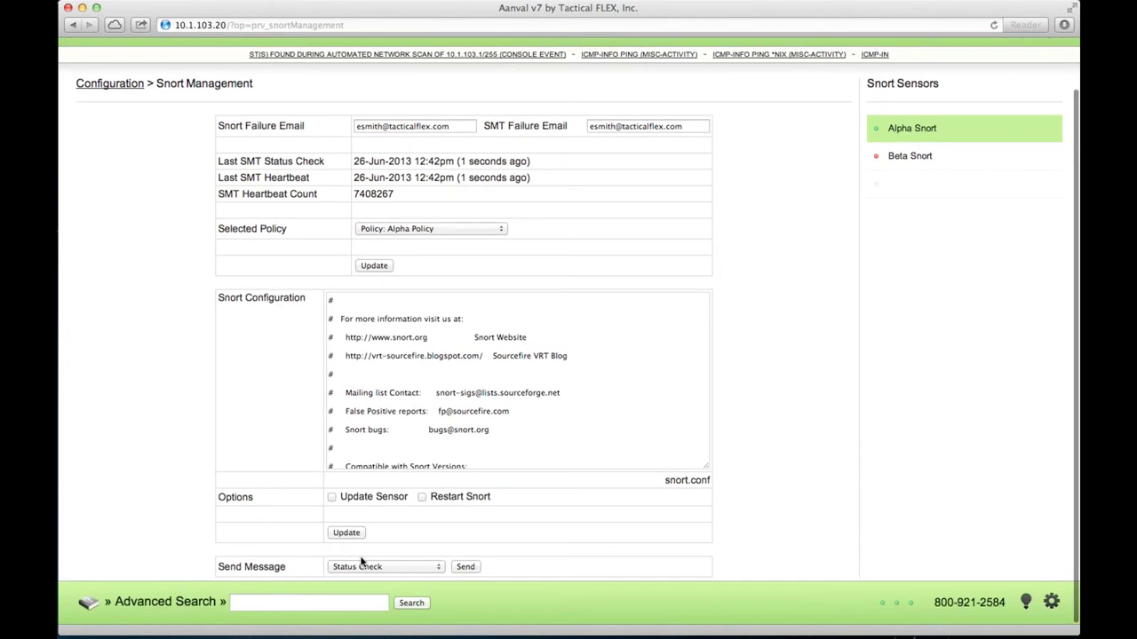
# Step: Review the Send Message choices for Alpha Snort, leaving Status Check selected
pyautogui.click(405, 569)
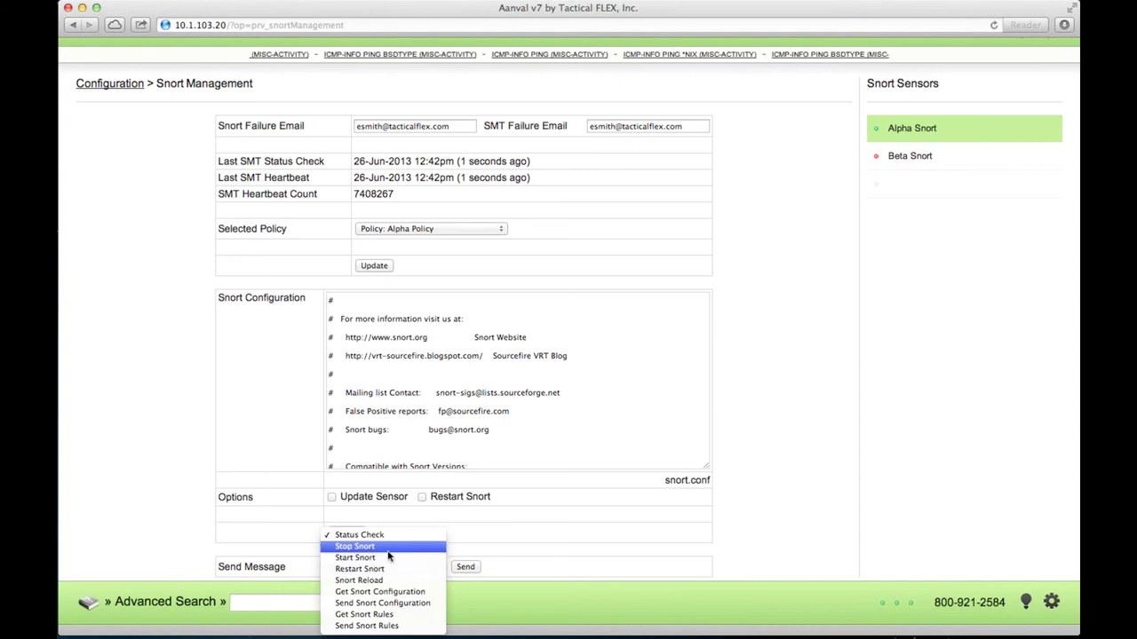
pyautogui.click(494, 538)
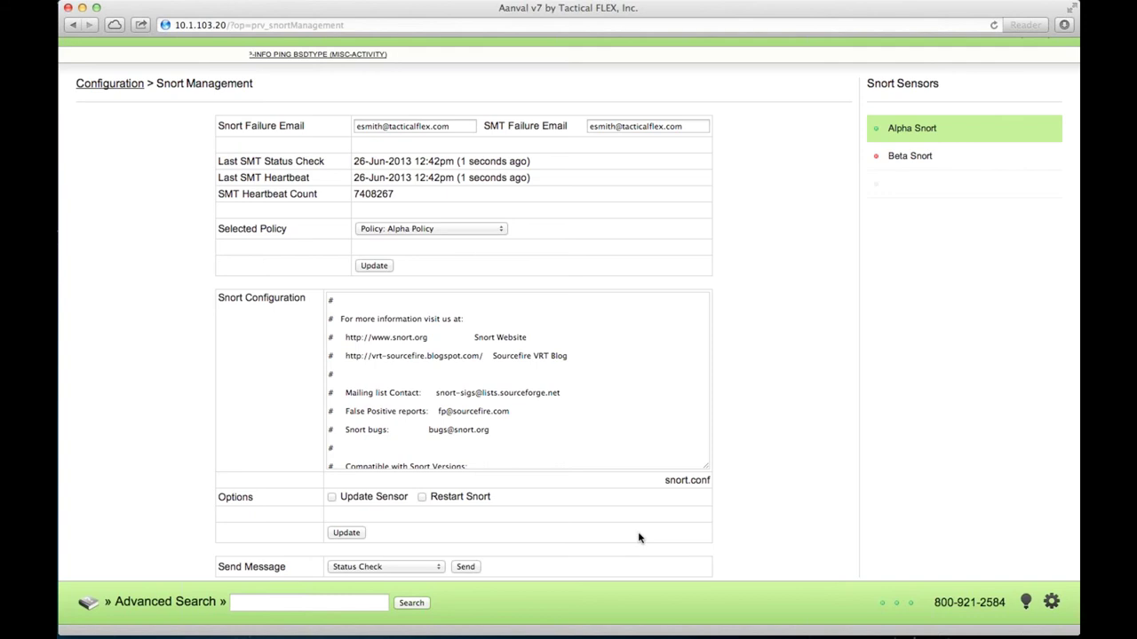
pyautogui.click(427, 570)
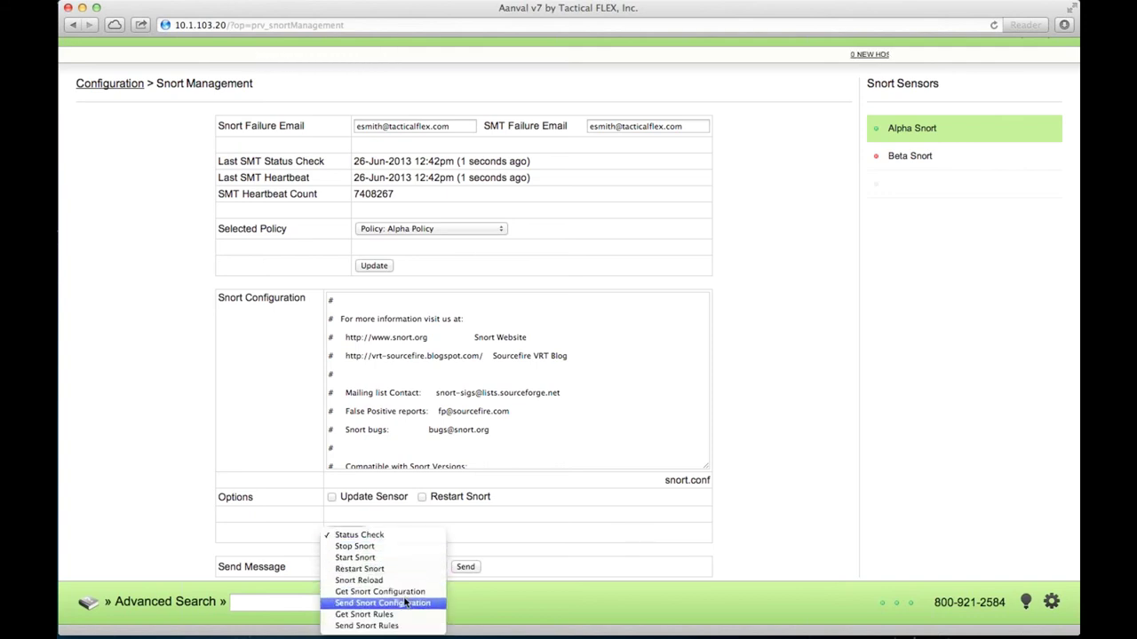
pyautogui.click(588, 526)
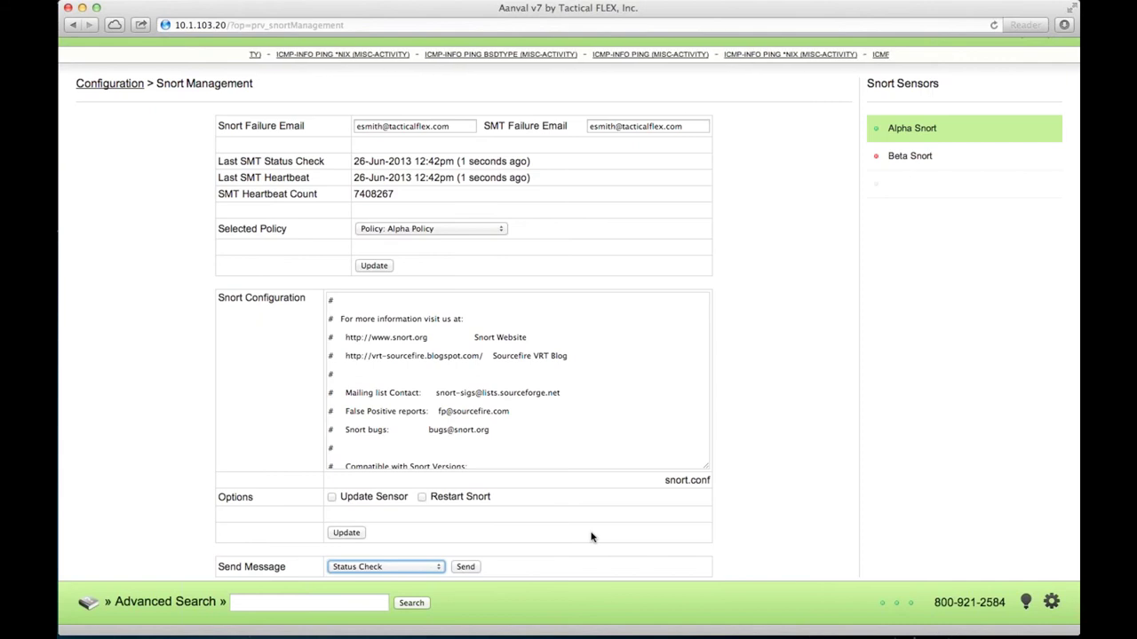
pyautogui.click(598, 532)
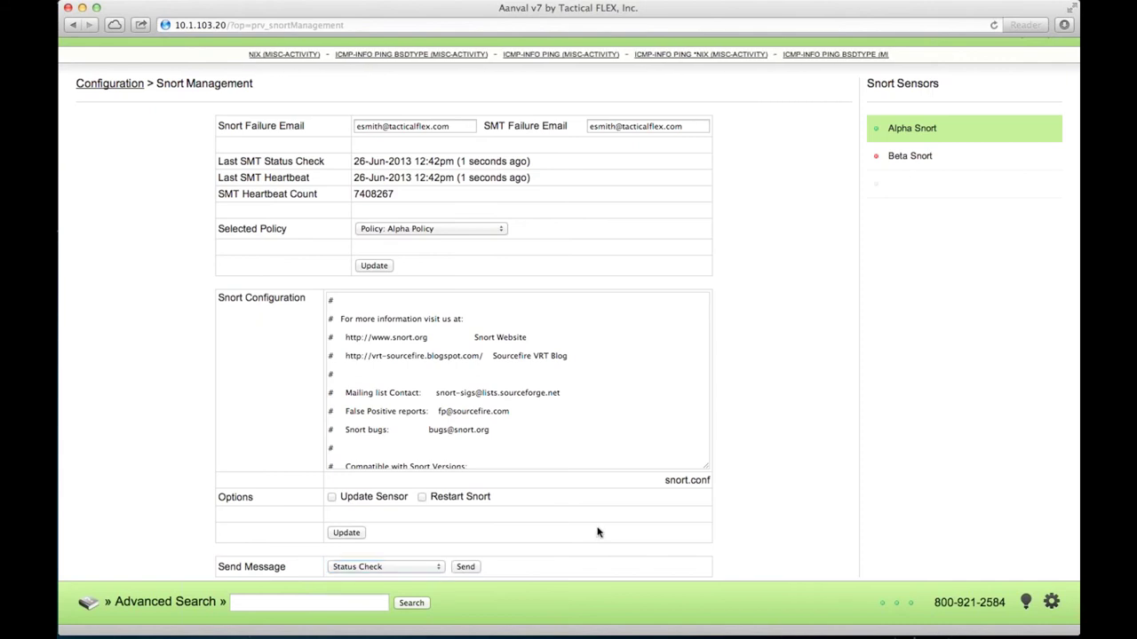
pyautogui.click(395, 568)
pyautogui.moveTo(395, 624)
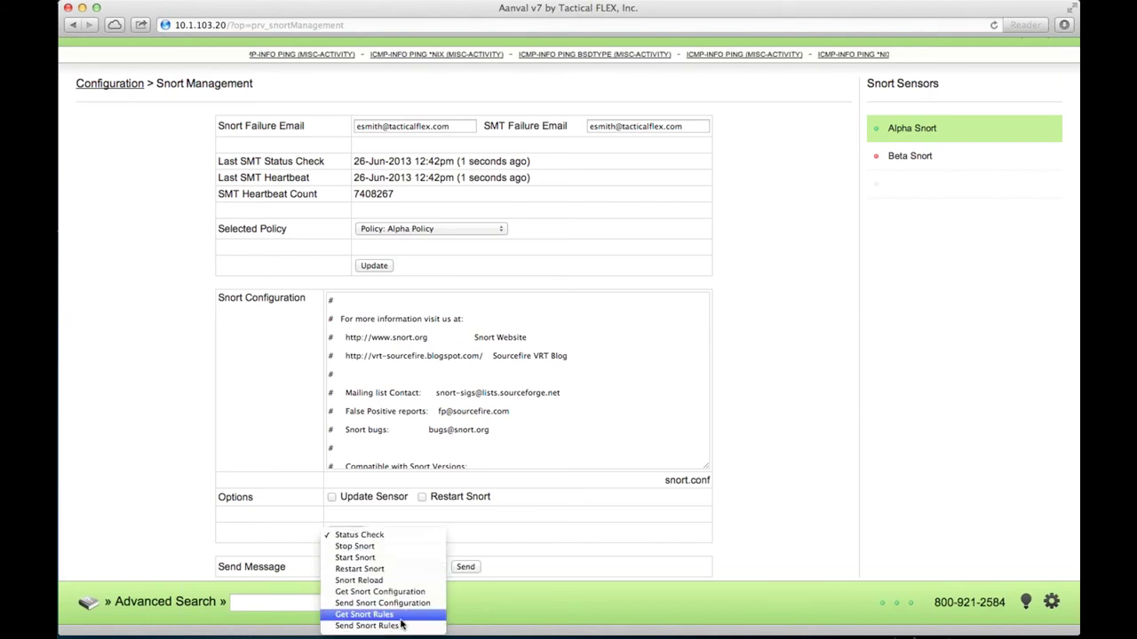
pyautogui.click(550, 541)
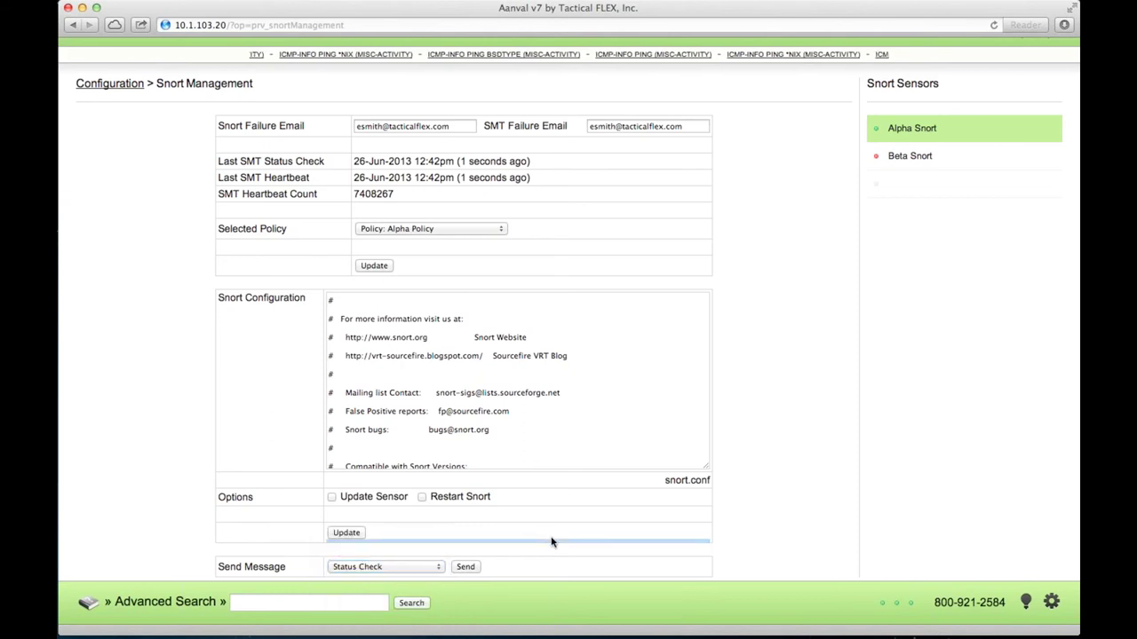
pyautogui.scroll(2, 551, 541)
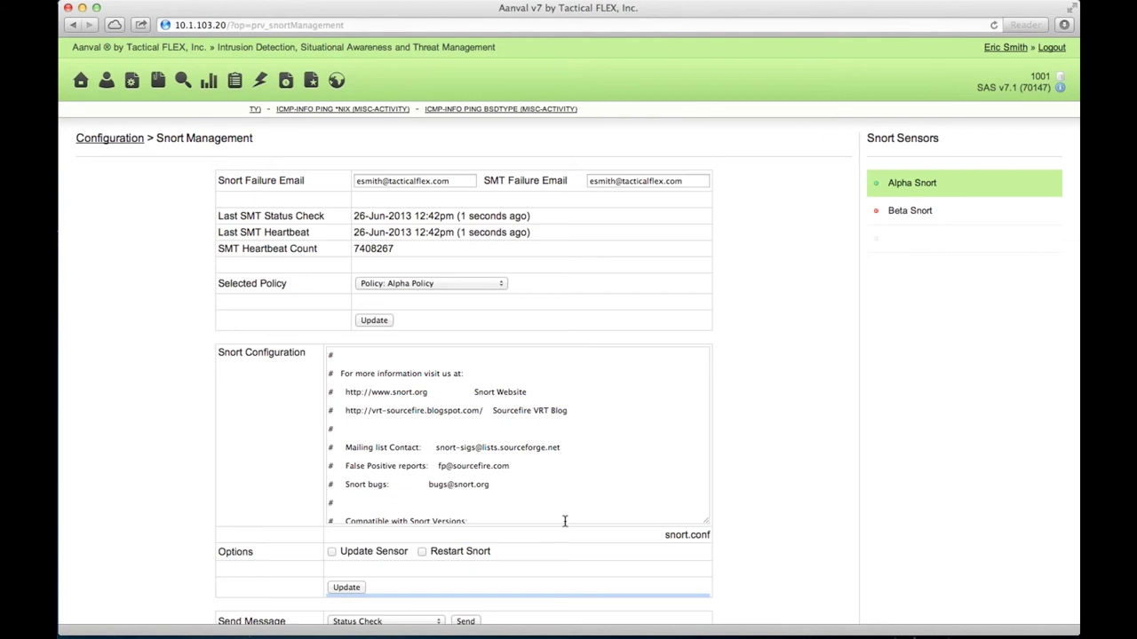
# Step: Go back to the main dashboard showing sensors, event counts and recent events
pyautogui.click(80, 80)
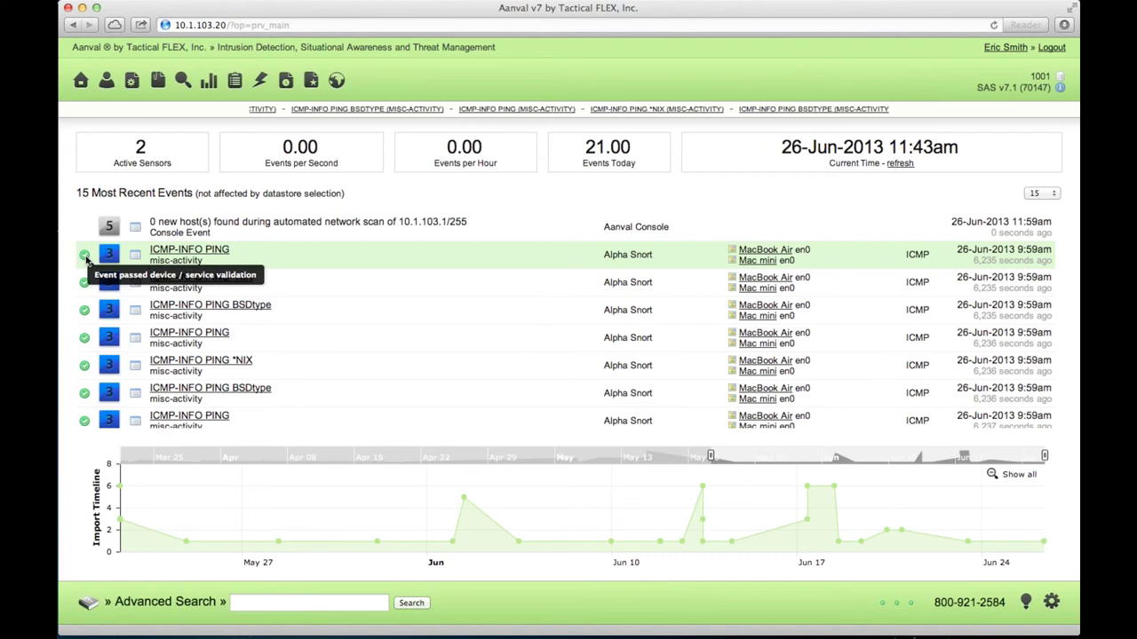
# Step: Open the Situational Awareness Report for the last 24 hours
pyautogui.click(235, 82)
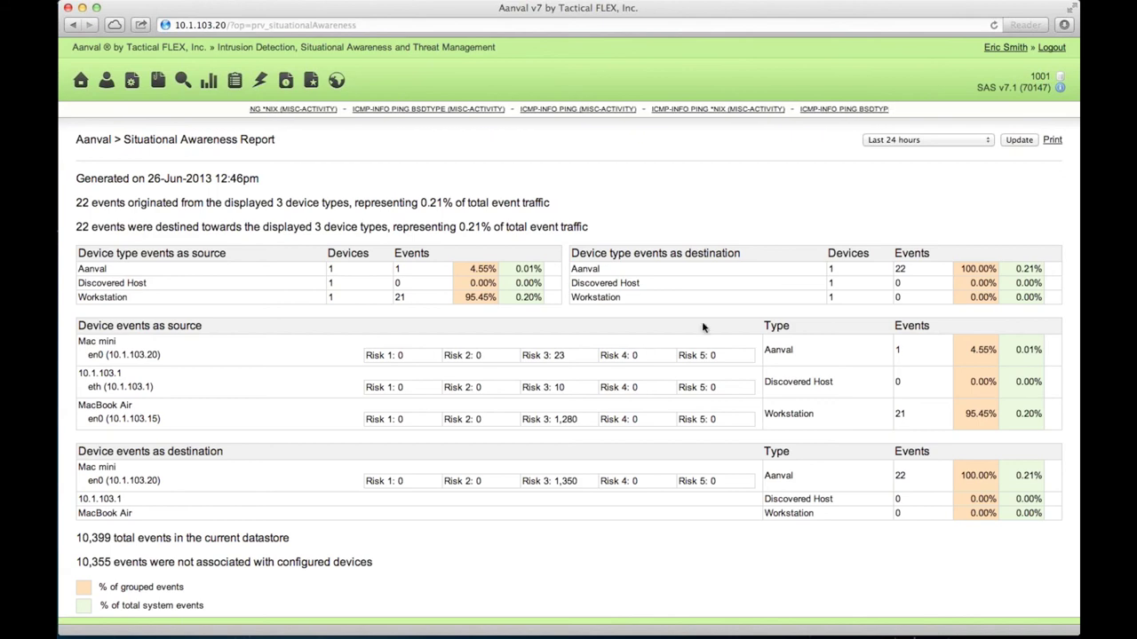
# Step: Check the report's time-range options, keeping the period at Last 24 hours
pyautogui.click(927, 140)
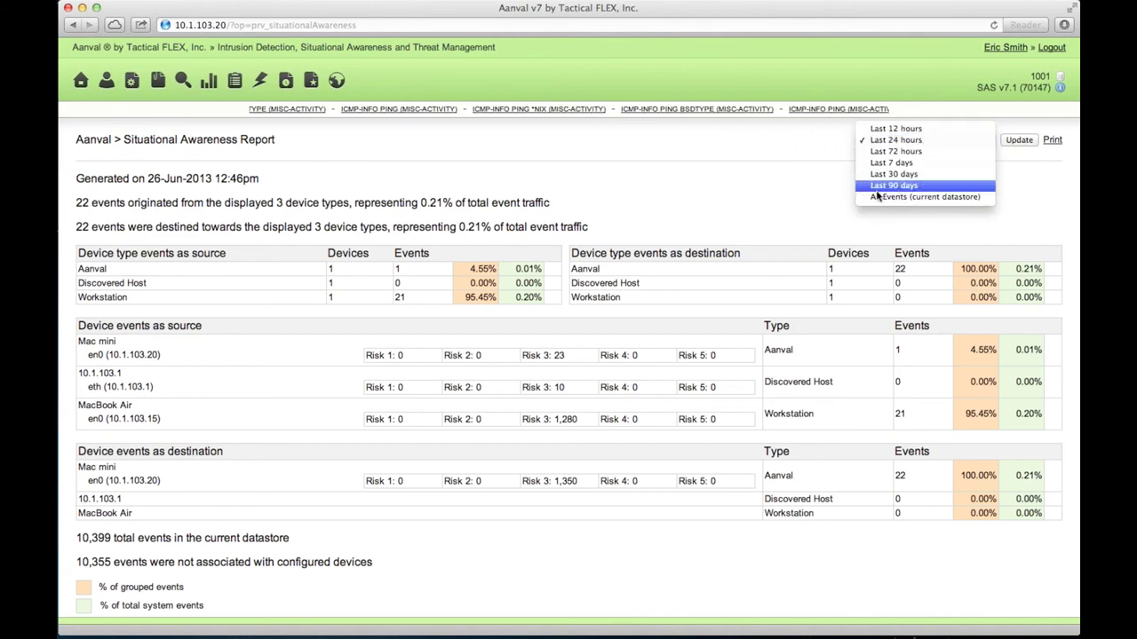
pyautogui.click(835, 212)
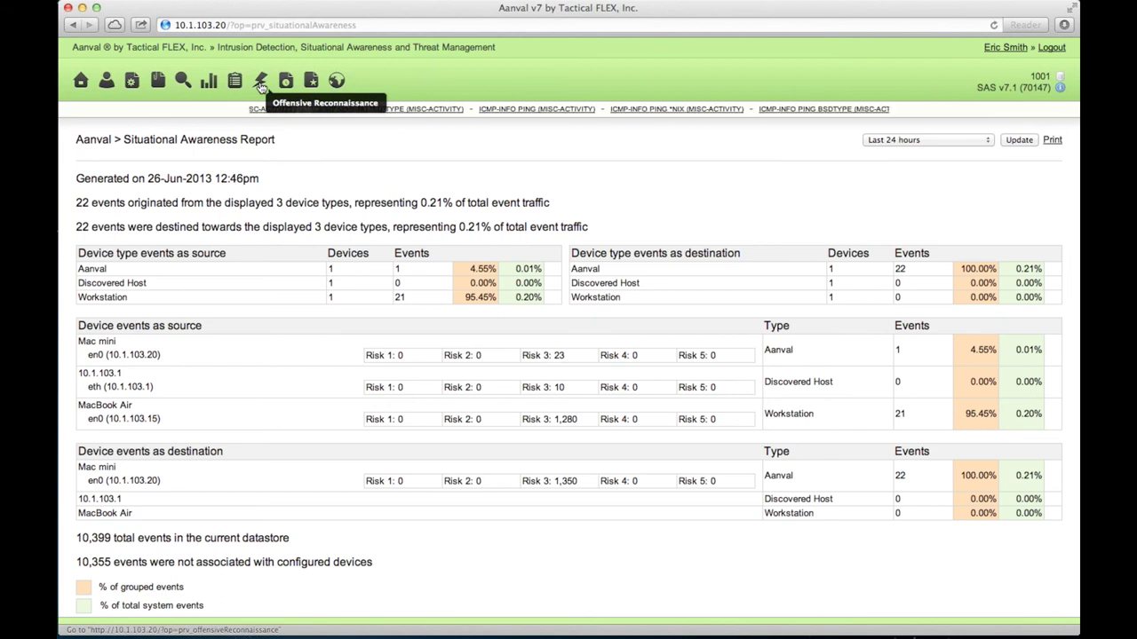
# Step: Open the Offensive Reconnaissance page with its Nmap host scan options -n -O -sS
pyautogui.click(260, 82)
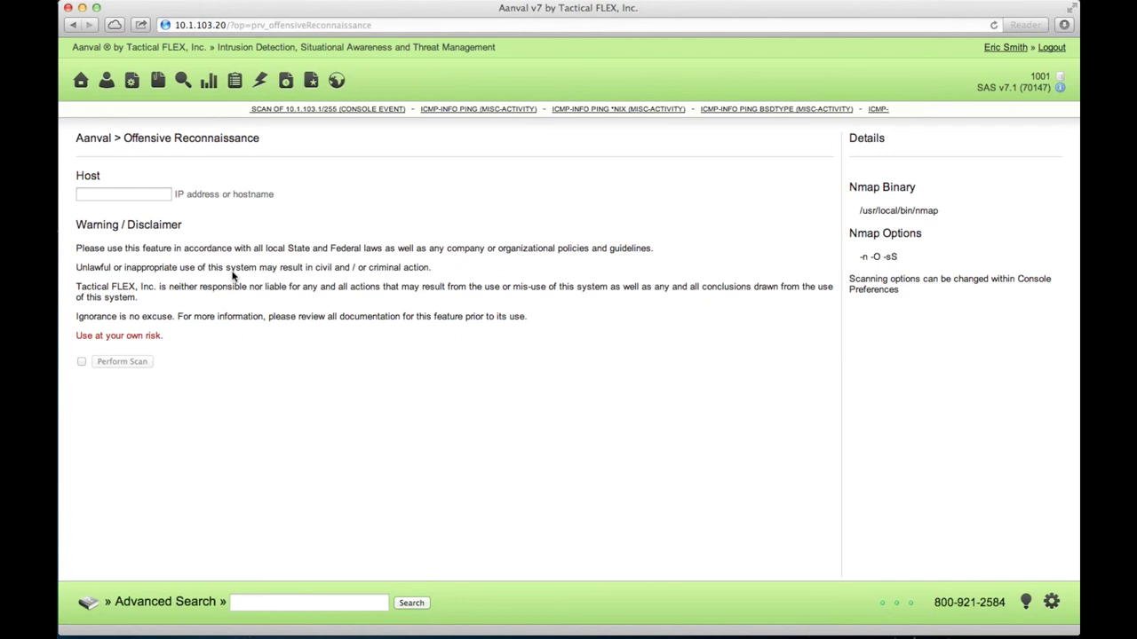
# Step: Scan host 10.1.103.20 after accepting the use-at-your-own-risk disclaimer
pyautogui.click(124, 194)
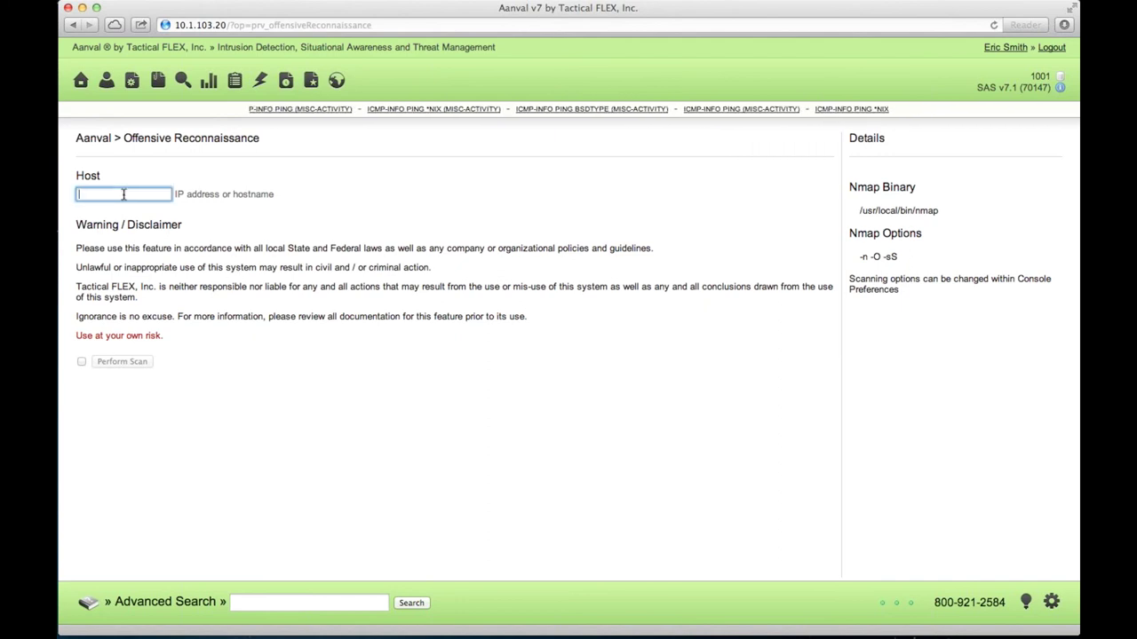
pyautogui.write('10.1.')
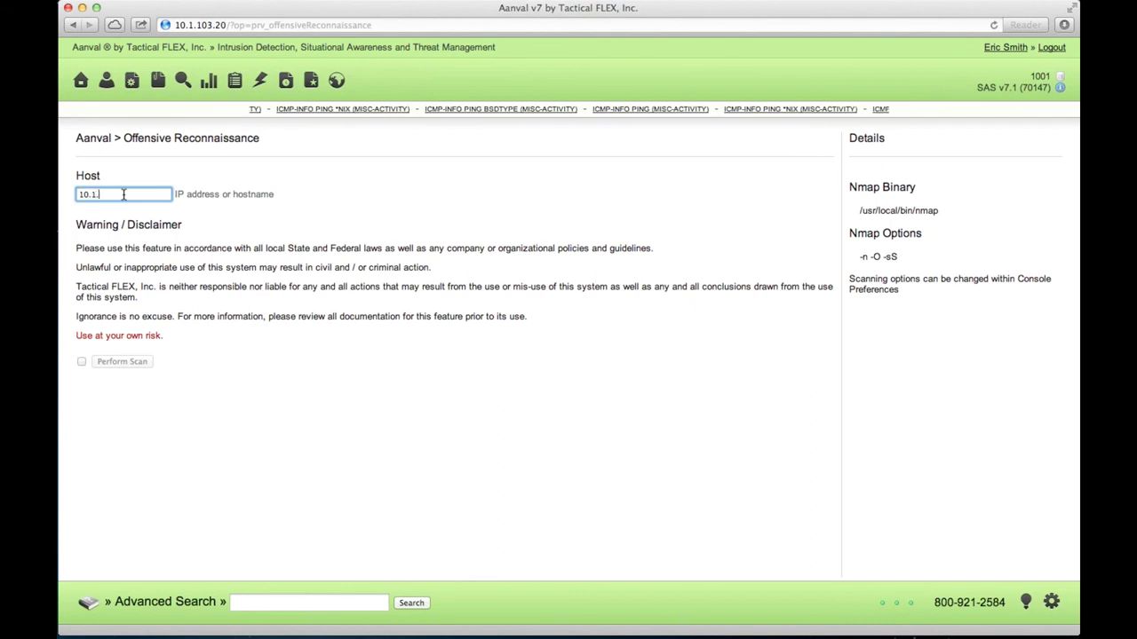
pyautogui.write('103.20')
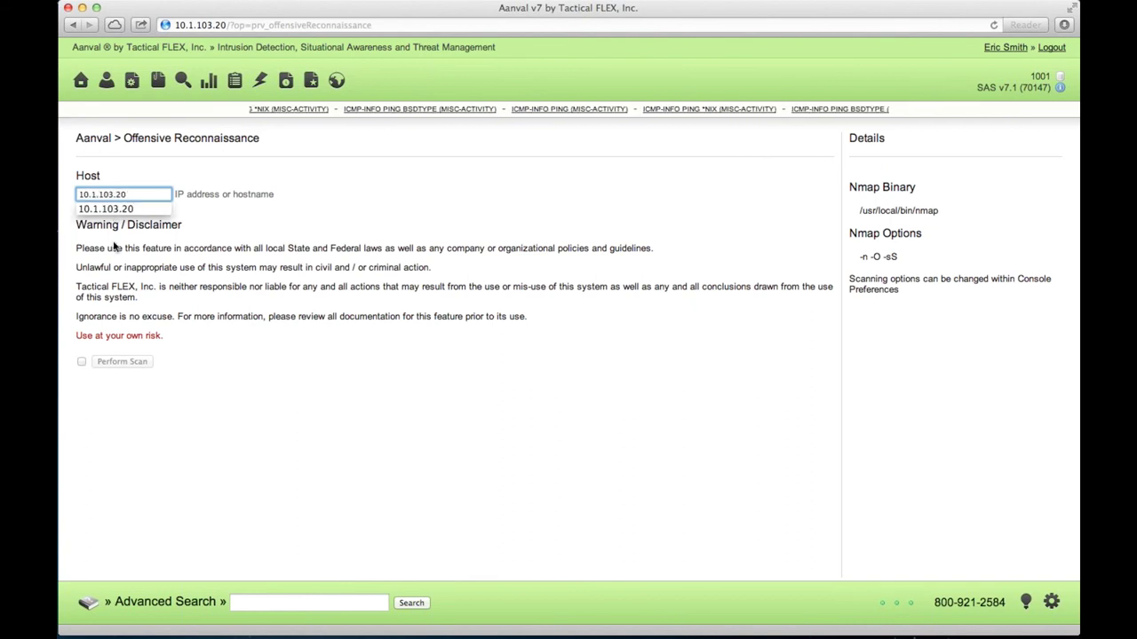
pyautogui.click(81, 362)
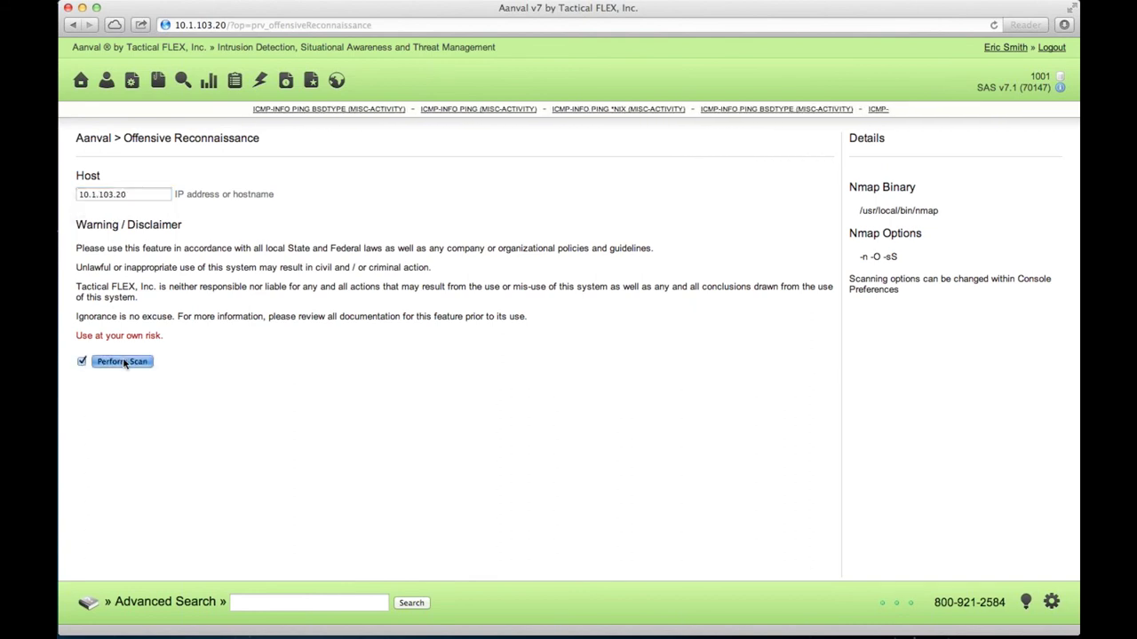
pyautogui.click(121, 362)
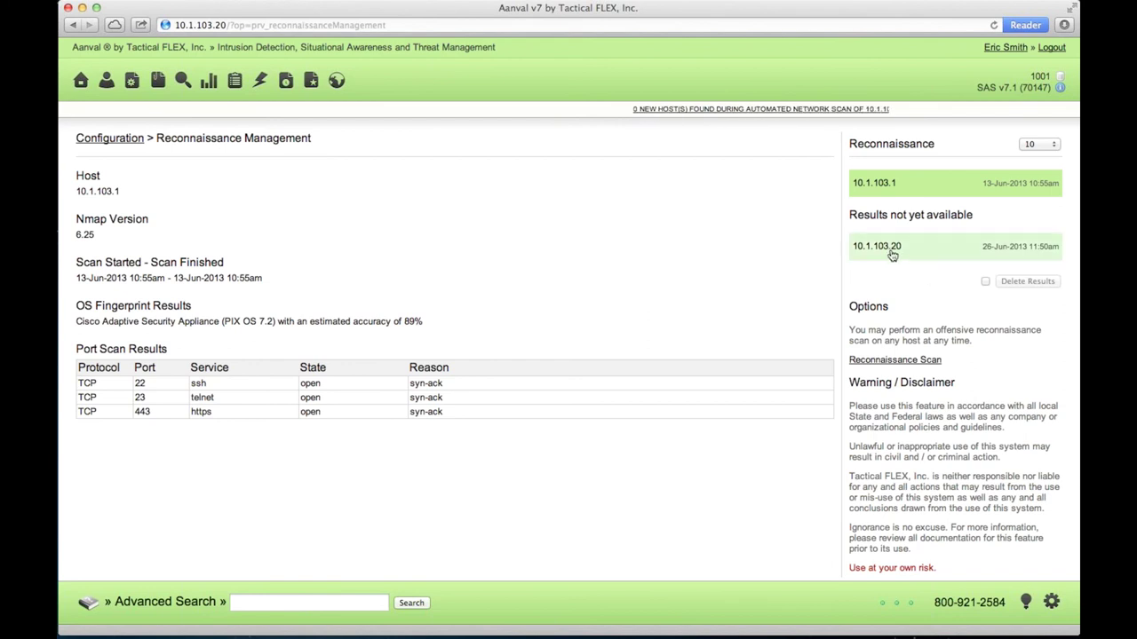
# Step: Load the 10.1.103.20 scan results: Mac OS X 10.8, open ports 22, 80, 88, 3306, 5900
pyautogui.click(993, 25)
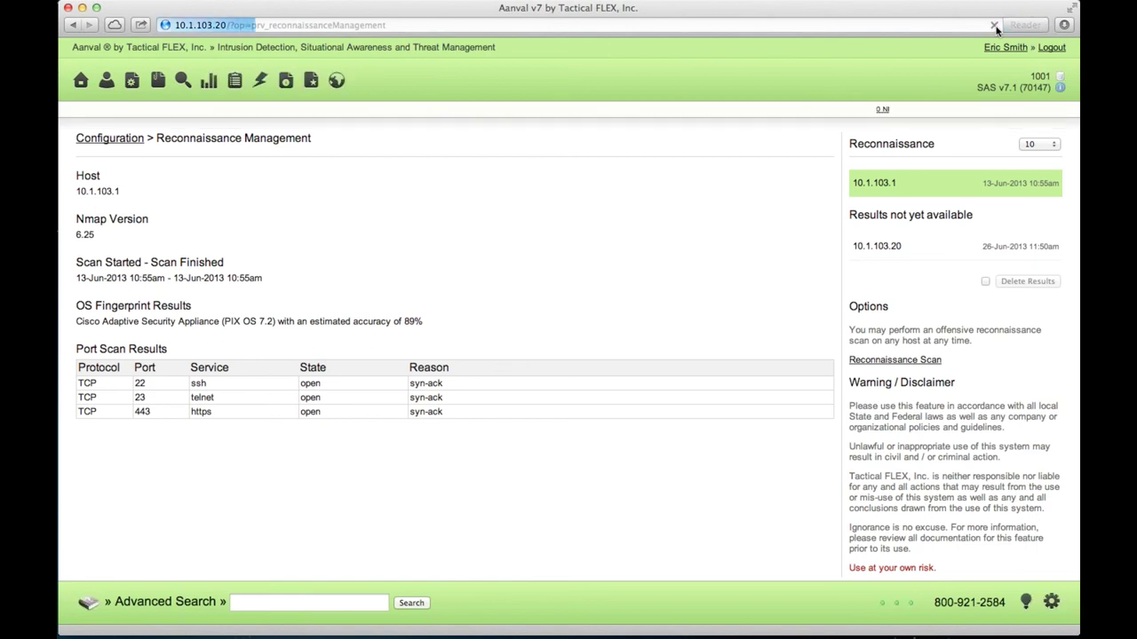
pyautogui.click(995, 26)
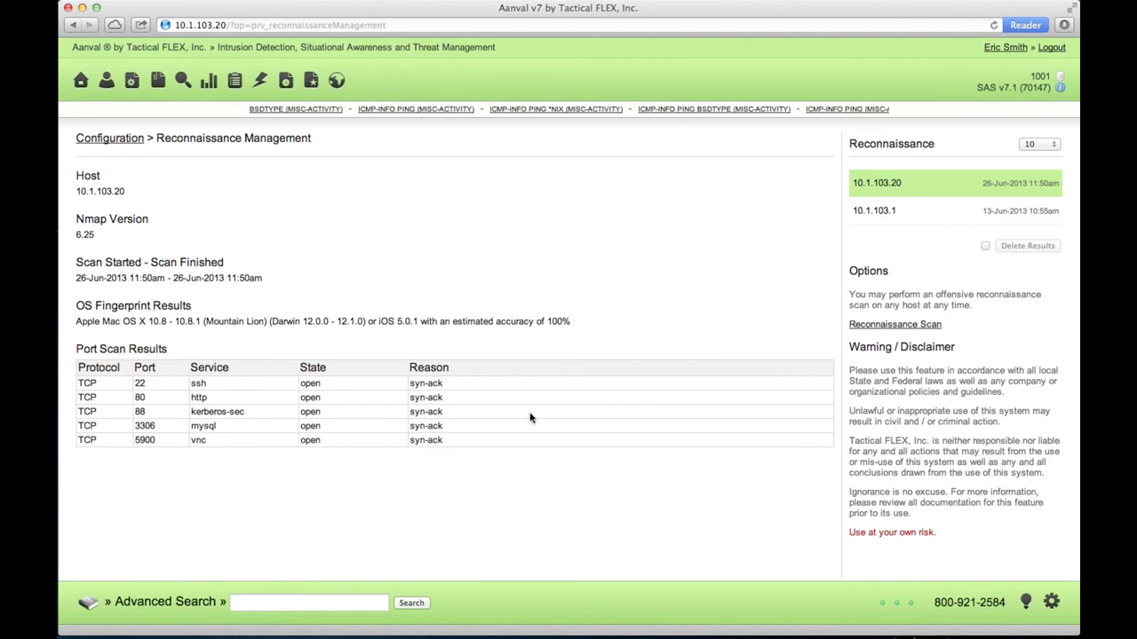
# Step: Review the Moon Base 1 network in Network Management, then switch to the Live Event Monitor
pyautogui.click(1053, 605)
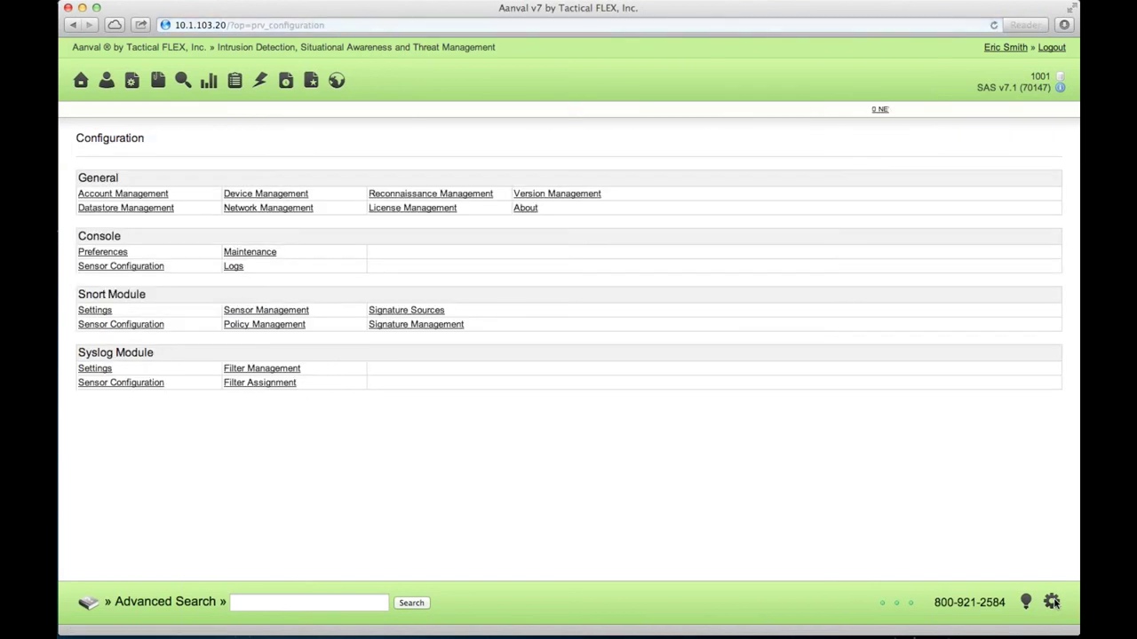
pyautogui.click(281, 211)
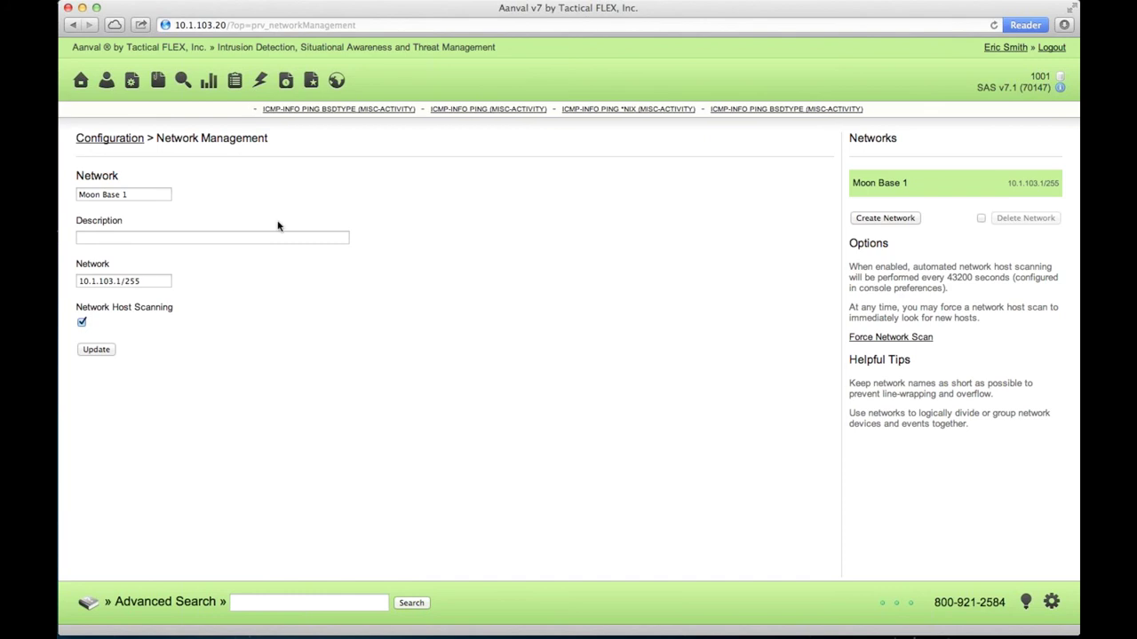
pyautogui.click(287, 83)
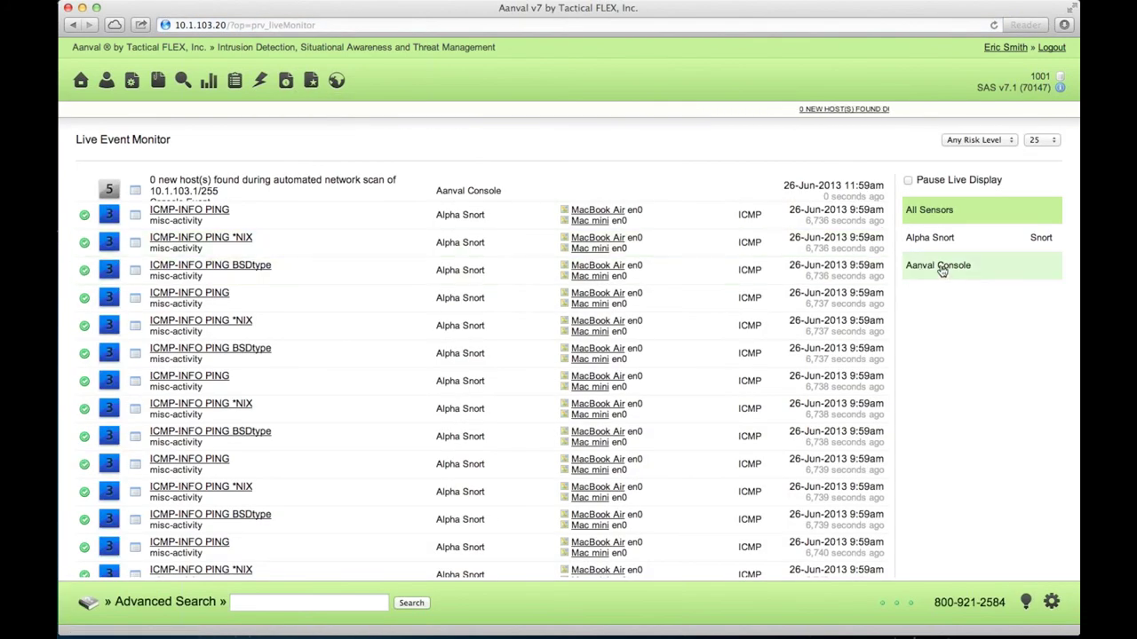
# Step: Filter the live events to Aanval Console at Risk Level 1, leaving the new-host event
pyautogui.click(942, 269)
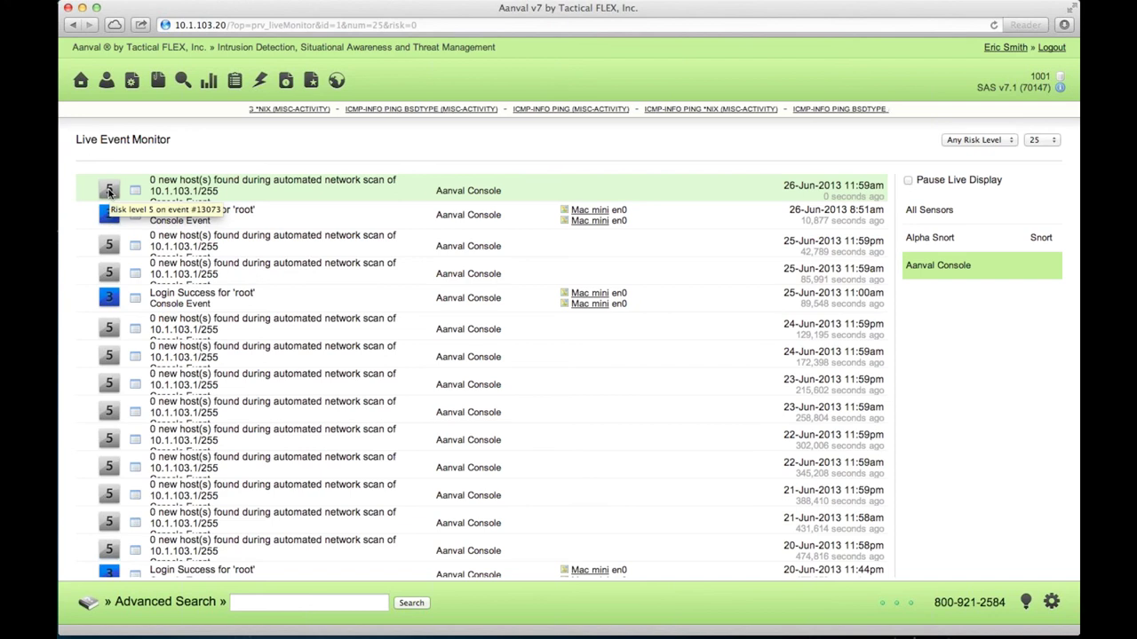
pyautogui.click(977, 141)
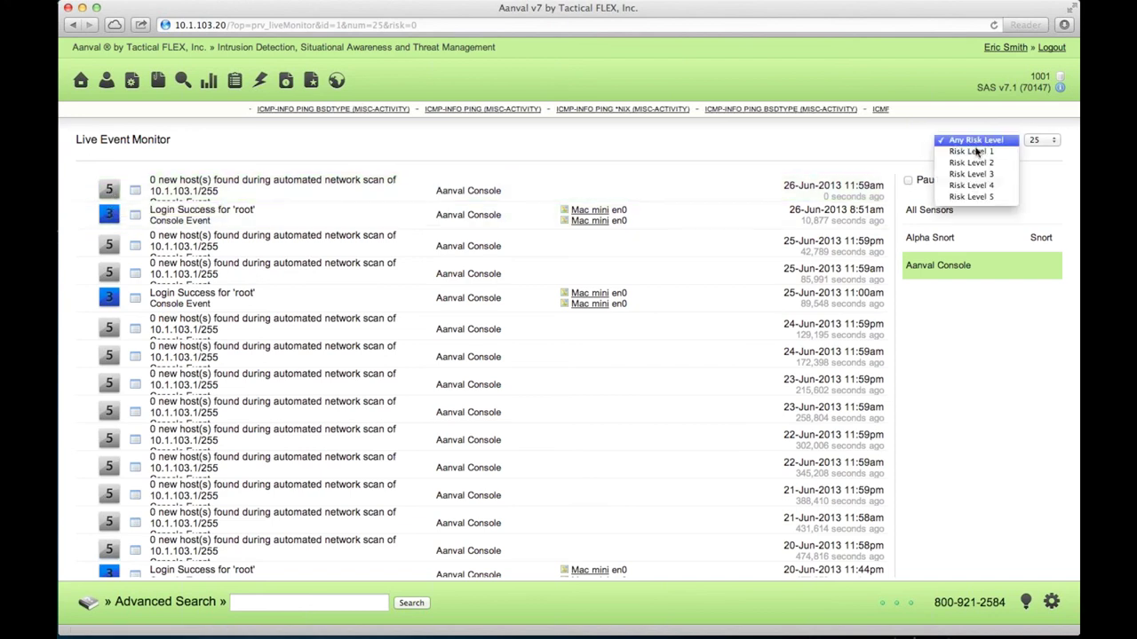
pyautogui.click(974, 152)
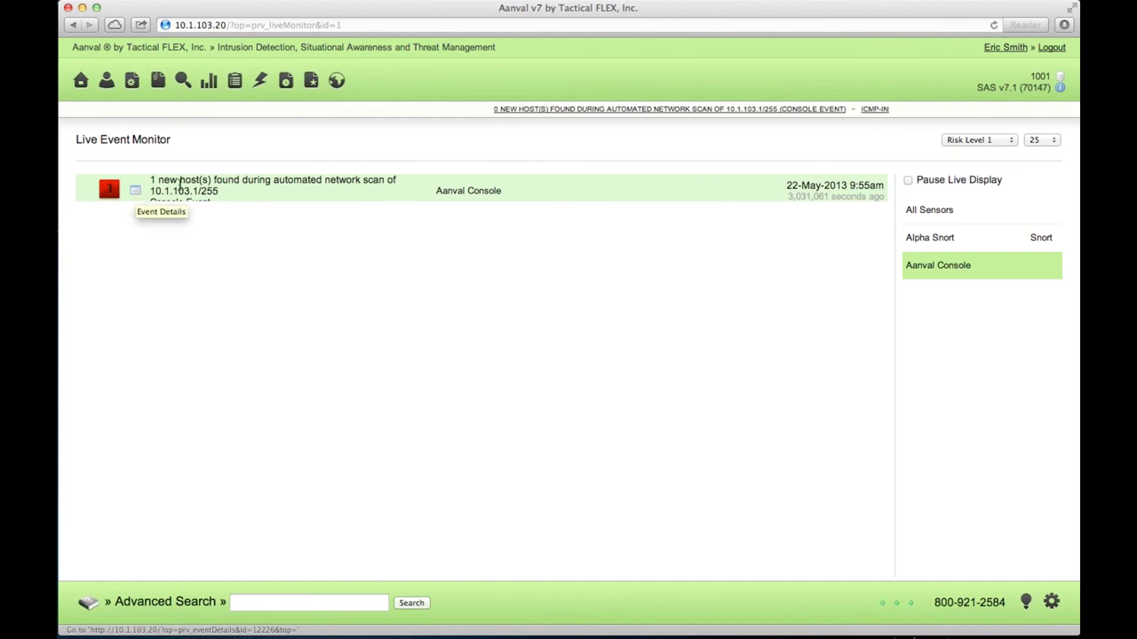
# Step: Inspect event 12226's details, checking its Low Risk tag and payload 10.1.103.1
pyautogui.click(137, 193)
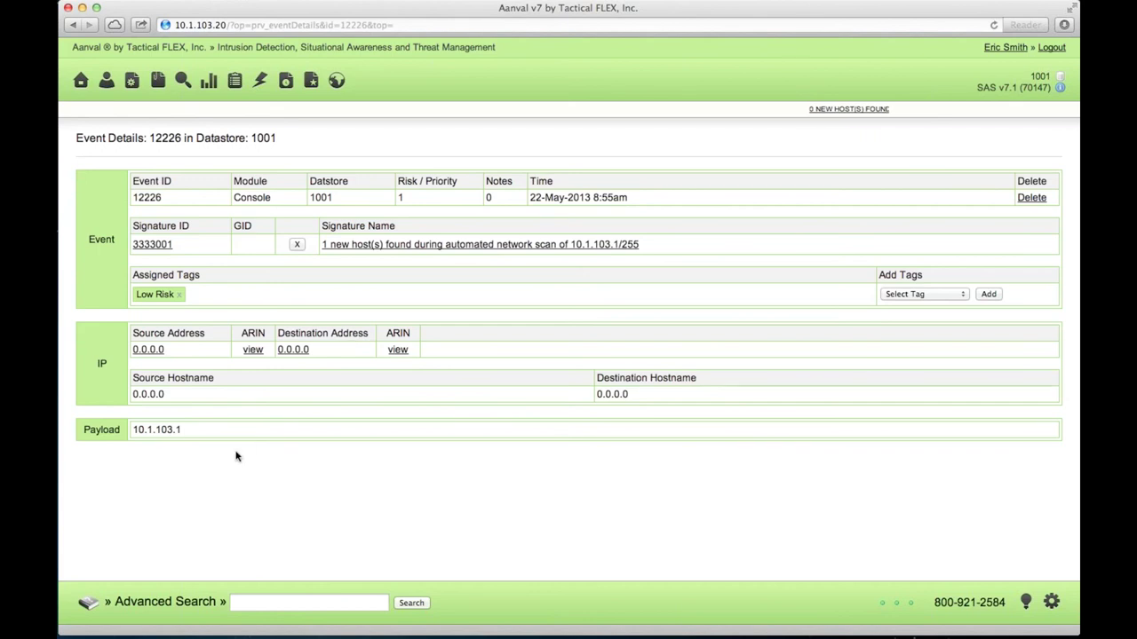
pyautogui.moveTo(184, 430); pyautogui.dragTo(130, 428)
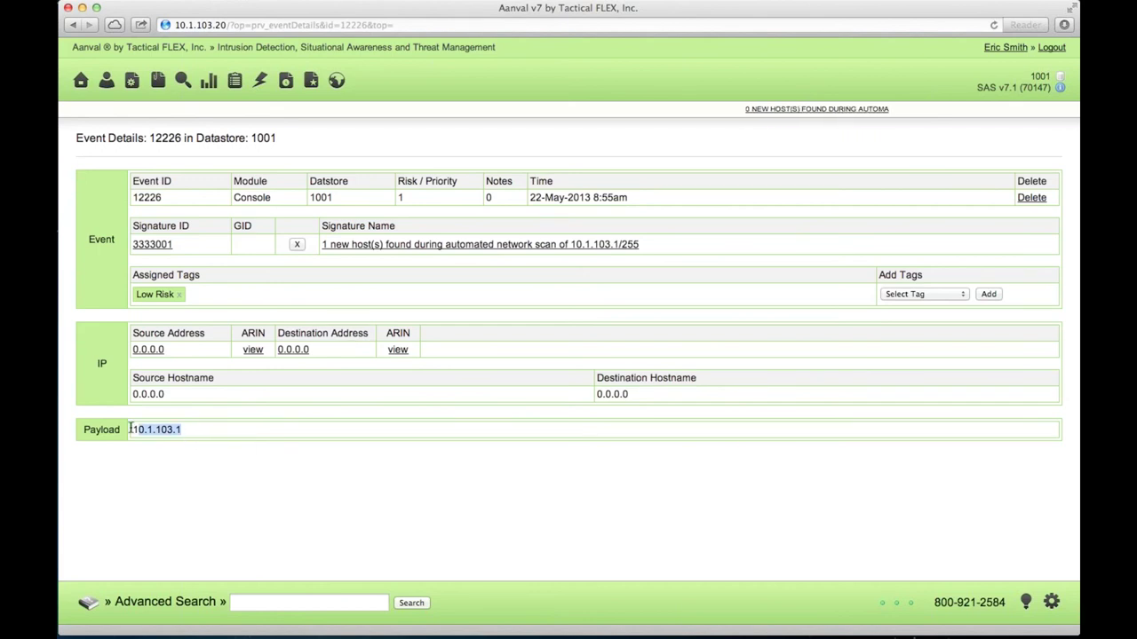
pyautogui.click(185, 433)
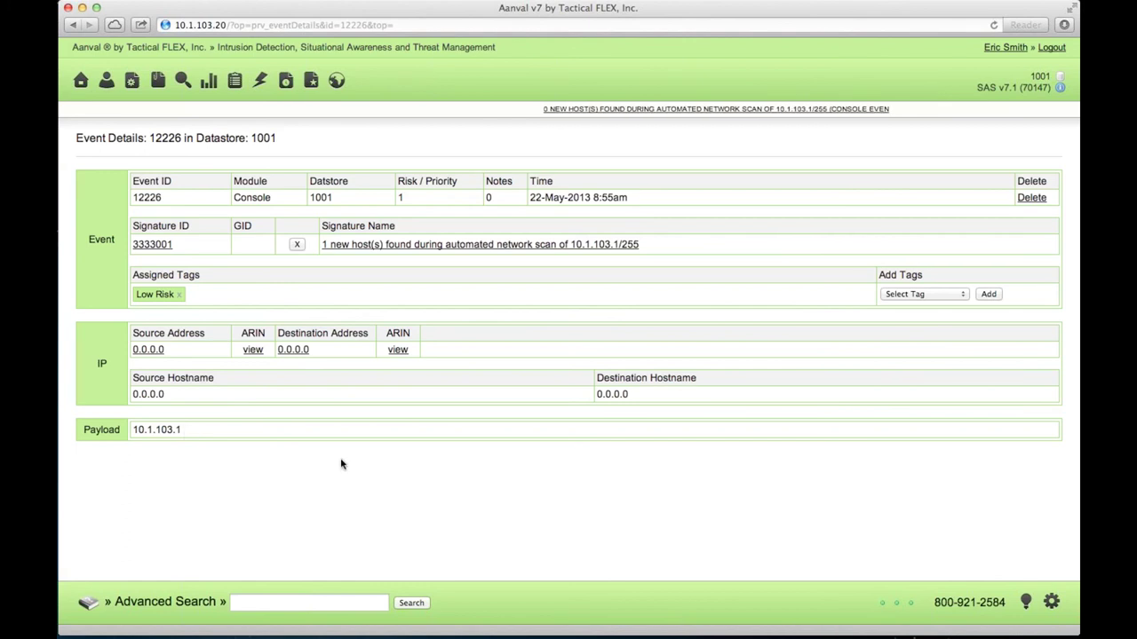
pyautogui.click(1051, 602)
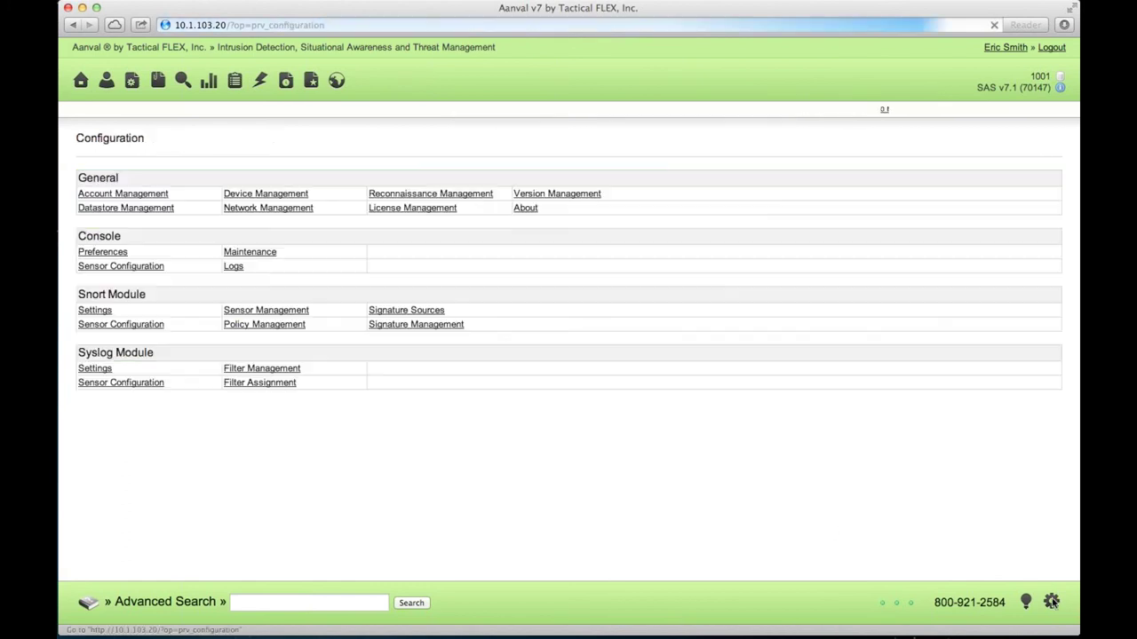
# Step: In Device Management, view Mac mini, MacBook Air and discovered Cisco host 10.1.103.1
pyautogui.click(251, 197)
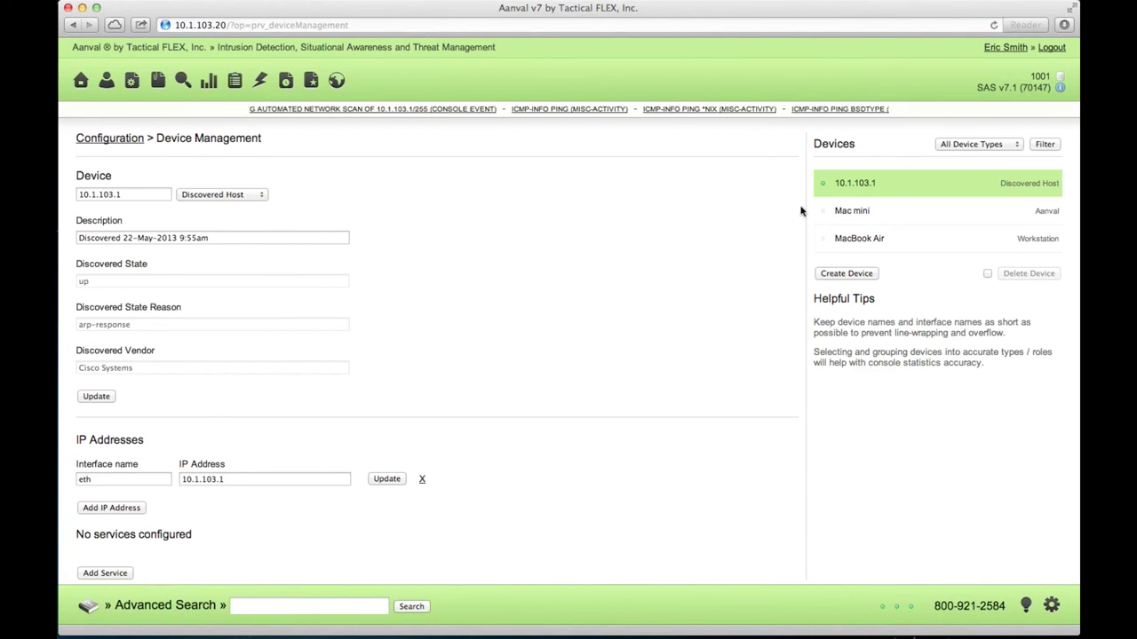
pyautogui.click(855, 214)
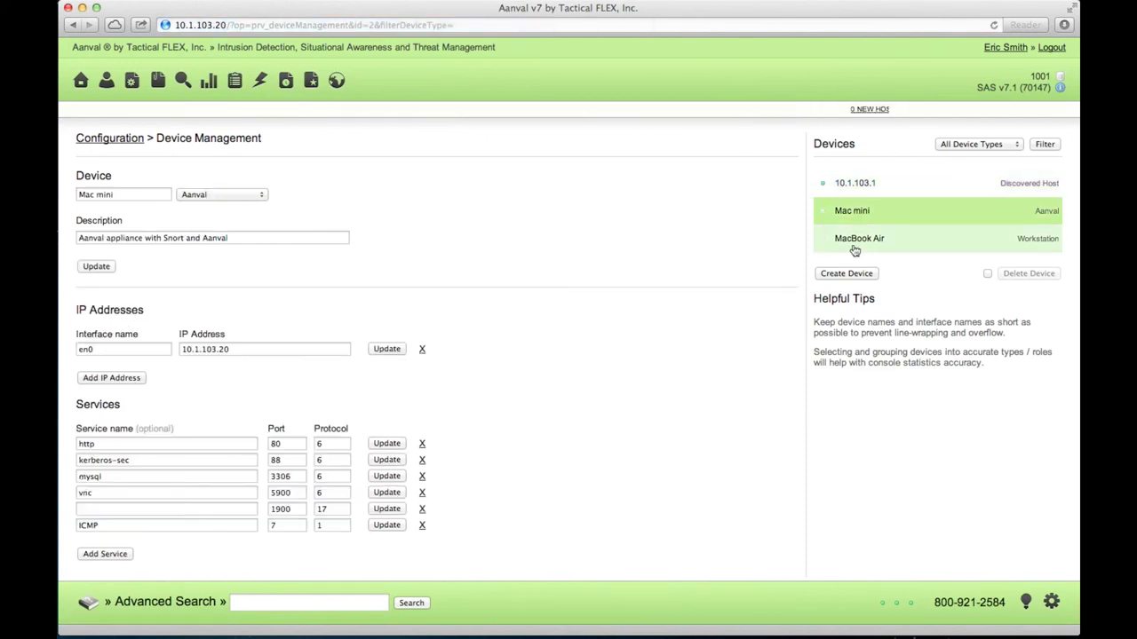
pyautogui.click(853, 239)
pyautogui.click(854, 184)
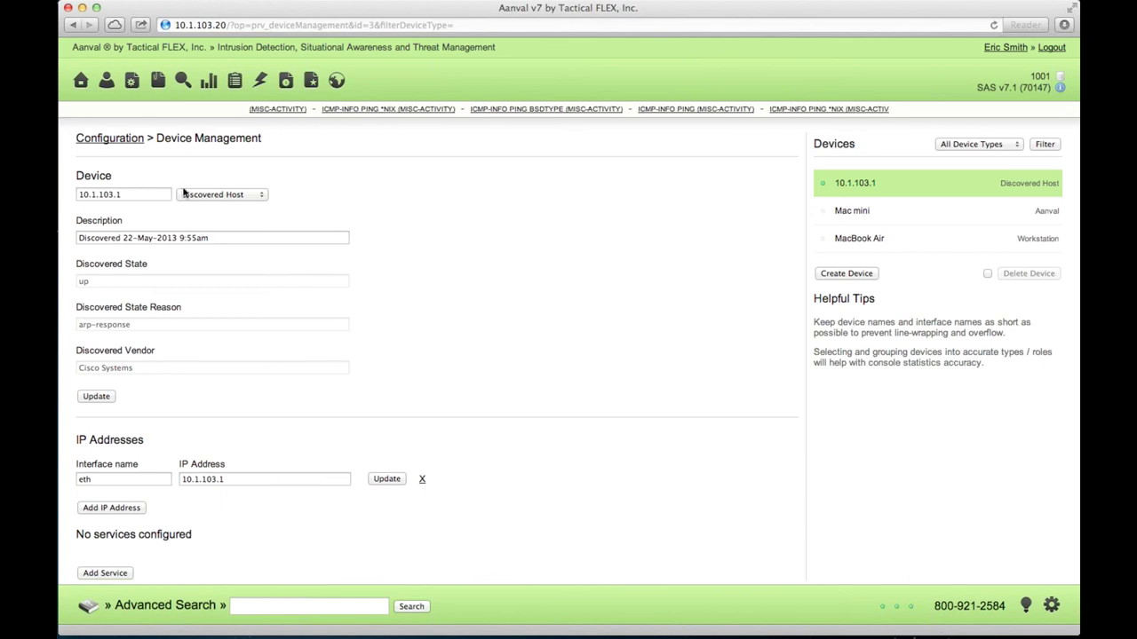
pyautogui.click(132, 82)
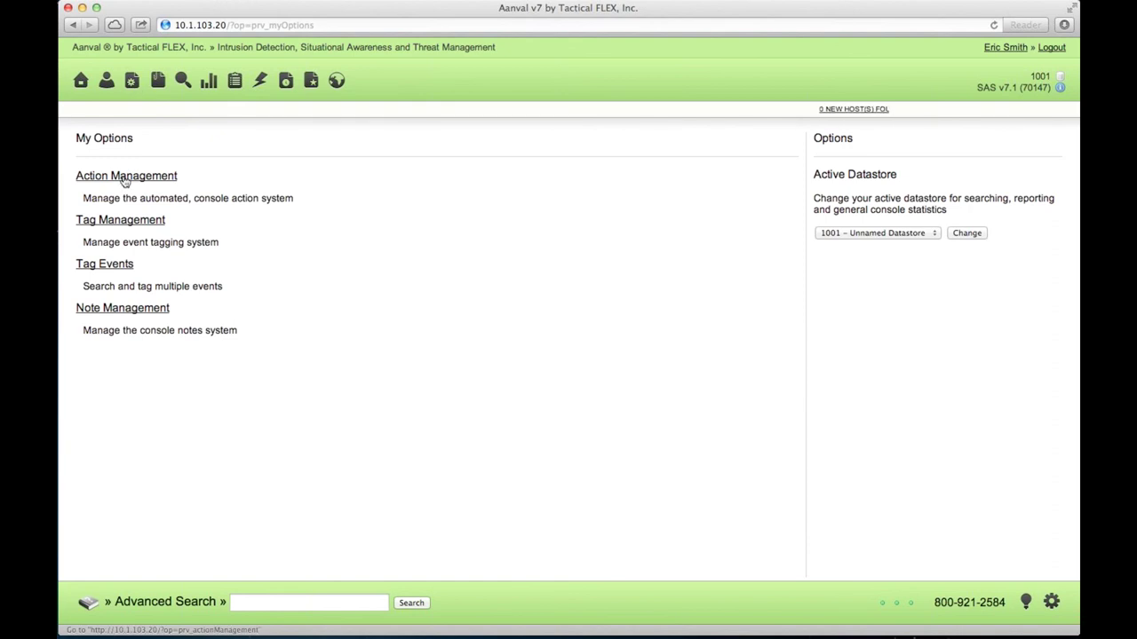
# Step: Open Action Management from the My Options page
pyautogui.click(126, 177)
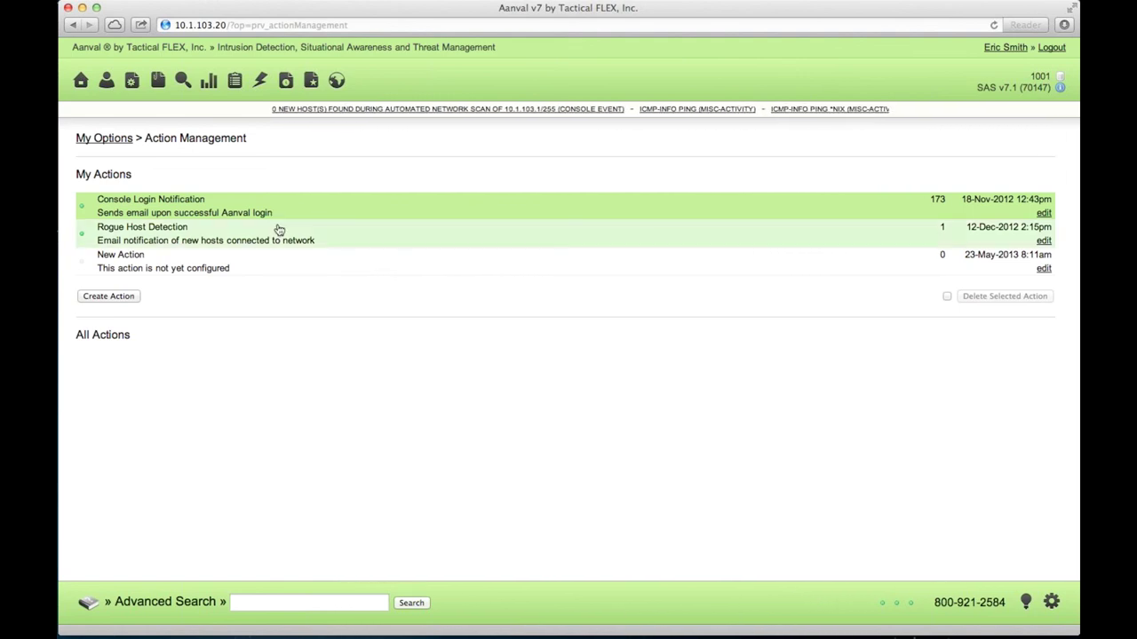
# Step: Review the Rogue Host Detection edit form: Signature ID 3333001 criteria and Custom Email settings
pyautogui.click(451, 245)
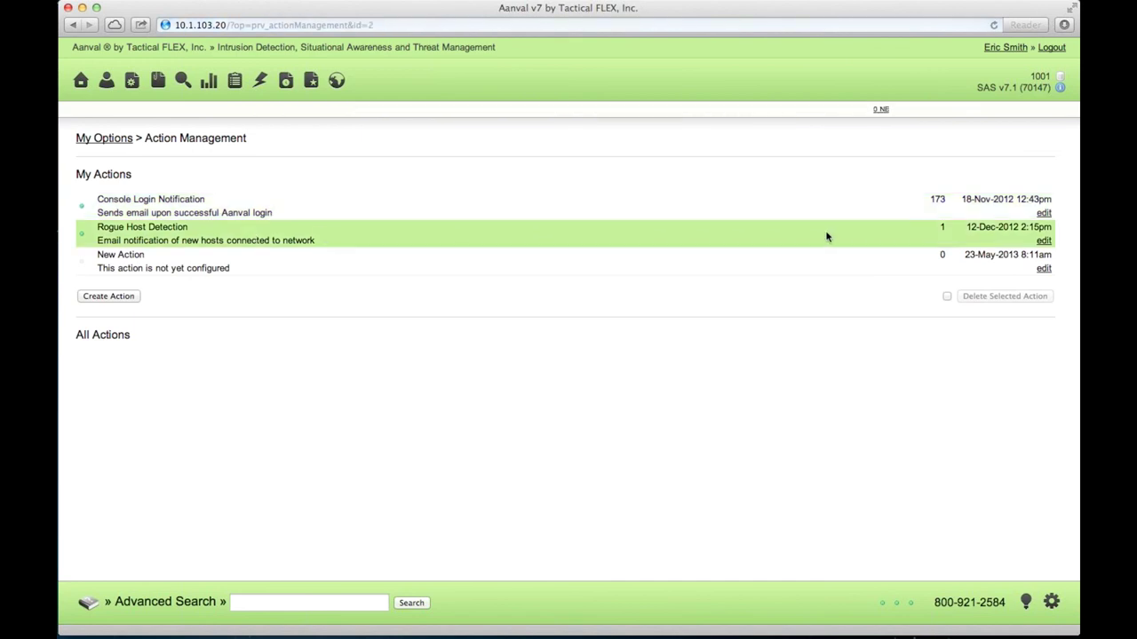
pyautogui.click(1044, 240)
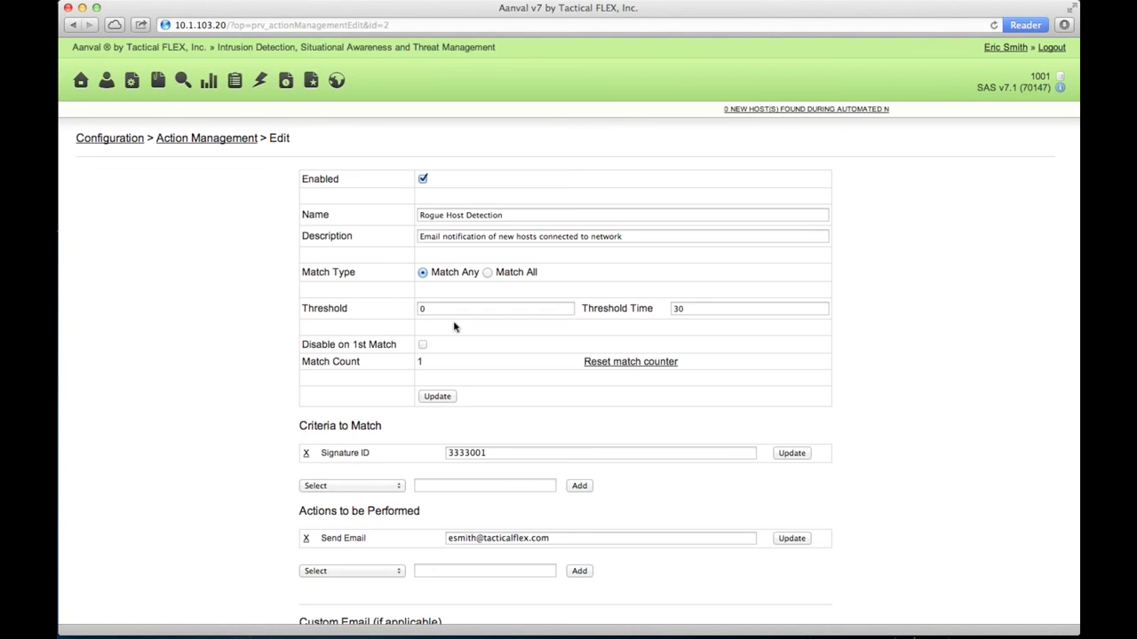
pyautogui.scroll(-2, 456, 325)
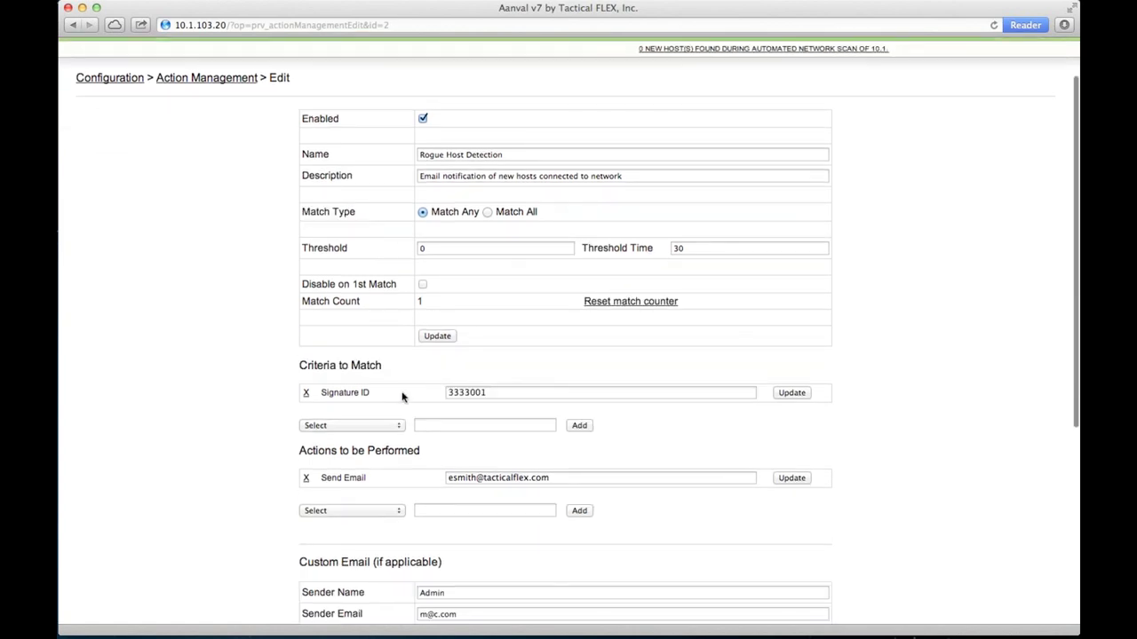
pyautogui.doubleClick(492, 392)
pyautogui.click(492, 393)
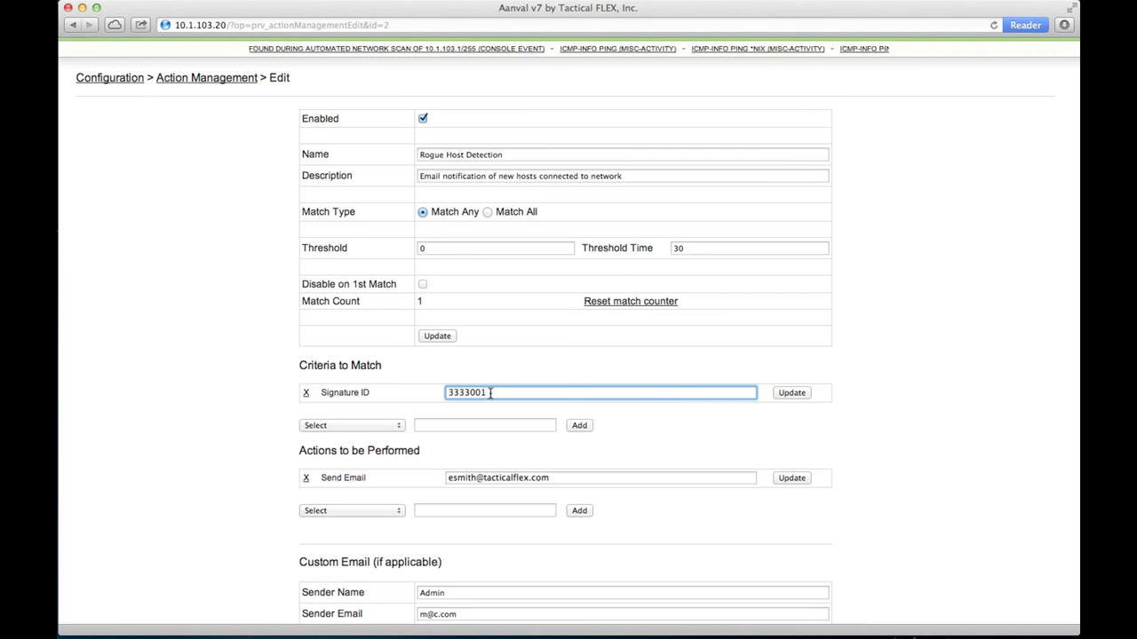
pyautogui.scroll(-3, 491, 393)
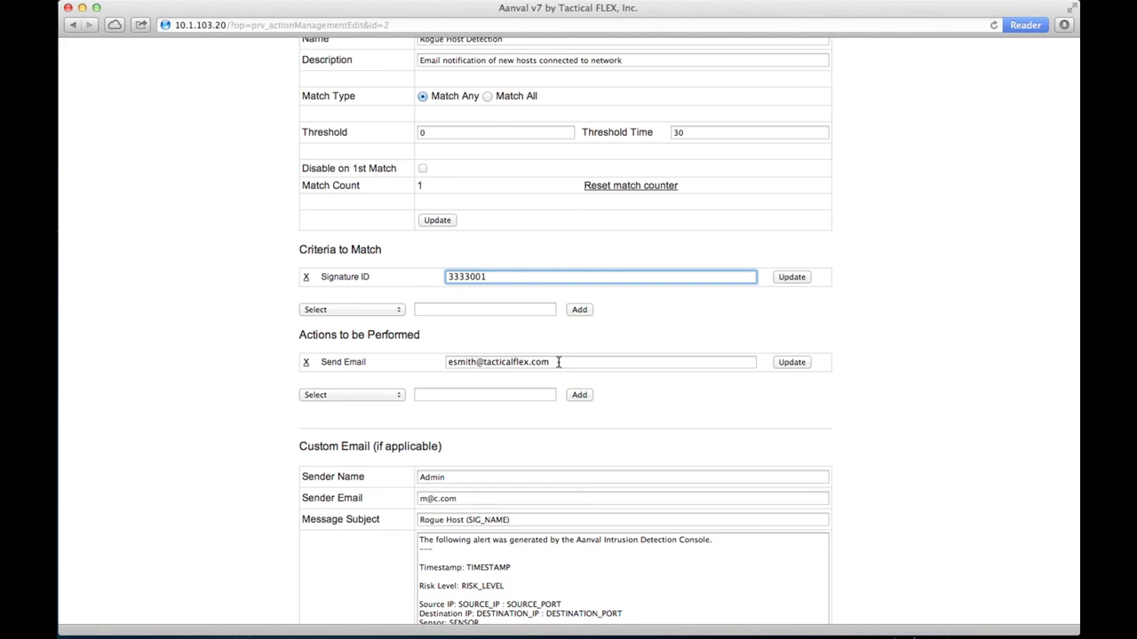
pyautogui.scroll(-5, 549, 394)
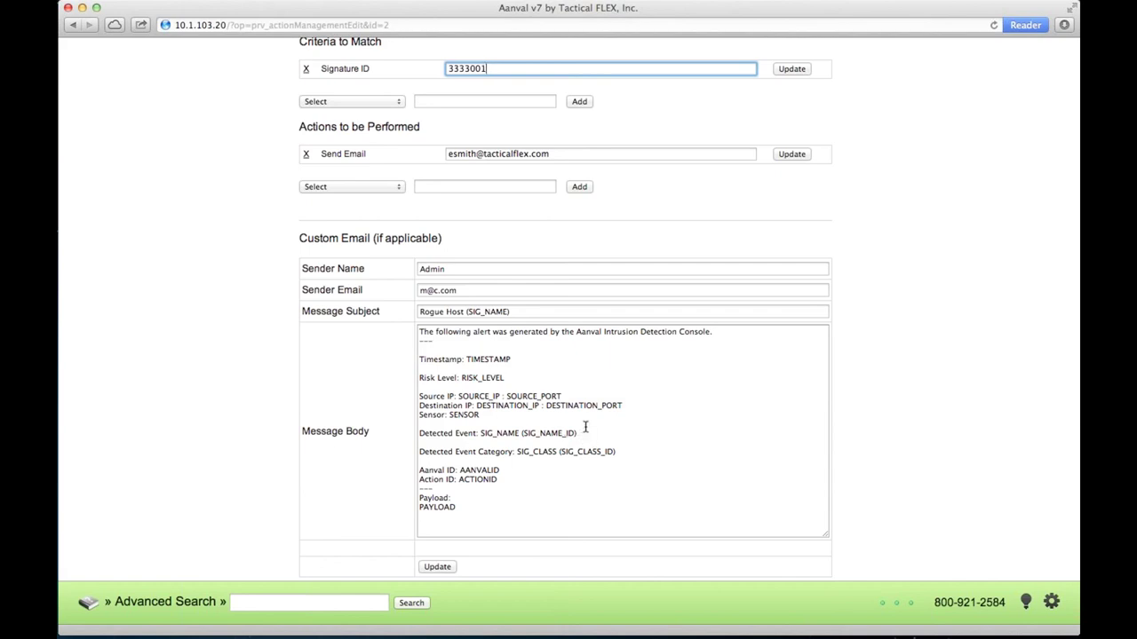
pyautogui.scroll(5, 585, 429)
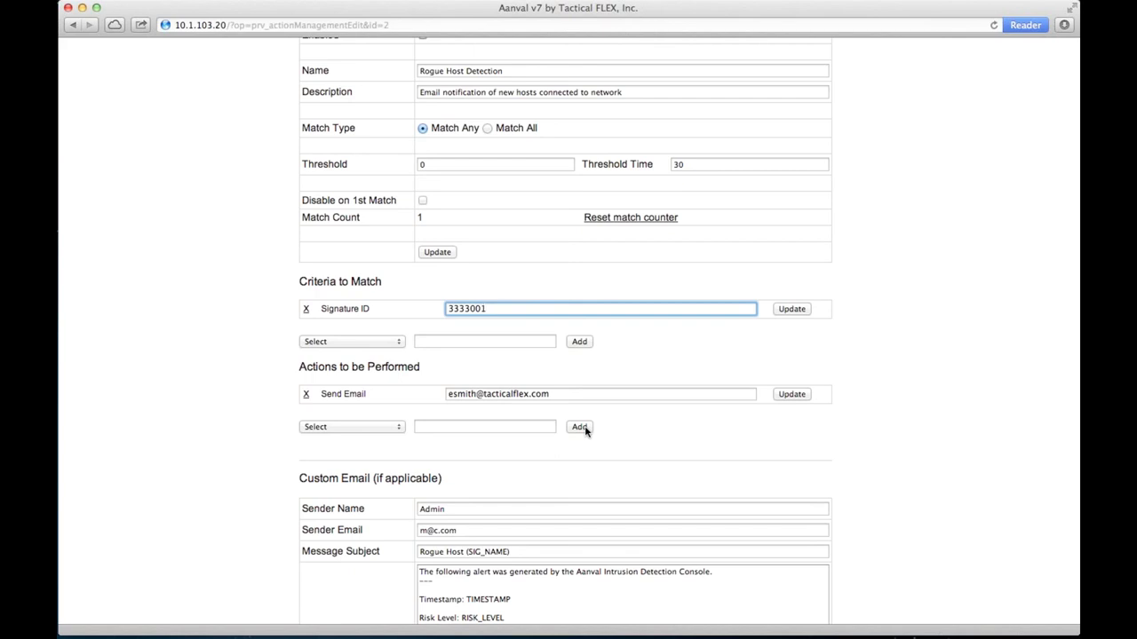
pyautogui.click(341, 342)
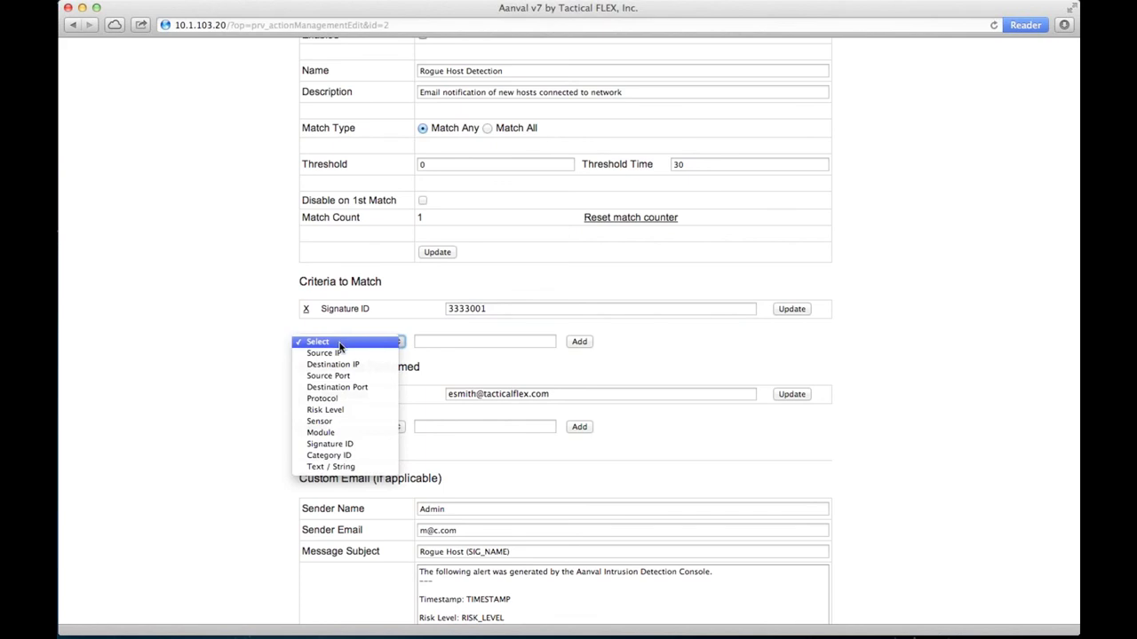
pyautogui.click(248, 331)
pyautogui.click(247, 331)
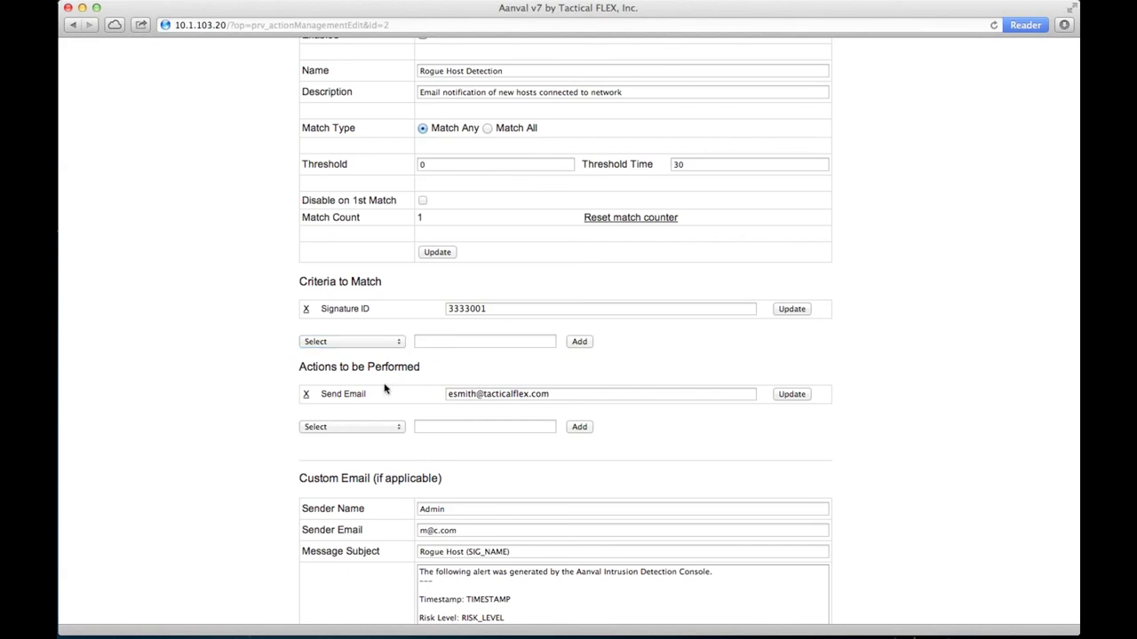
pyautogui.click(371, 427)
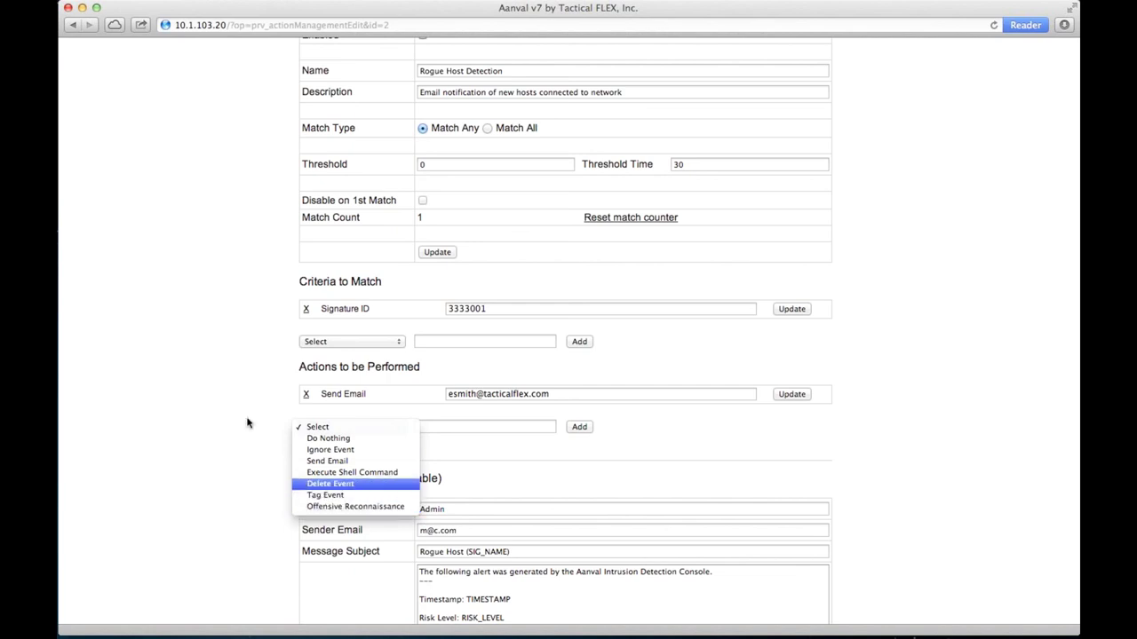
pyautogui.click(197, 414)
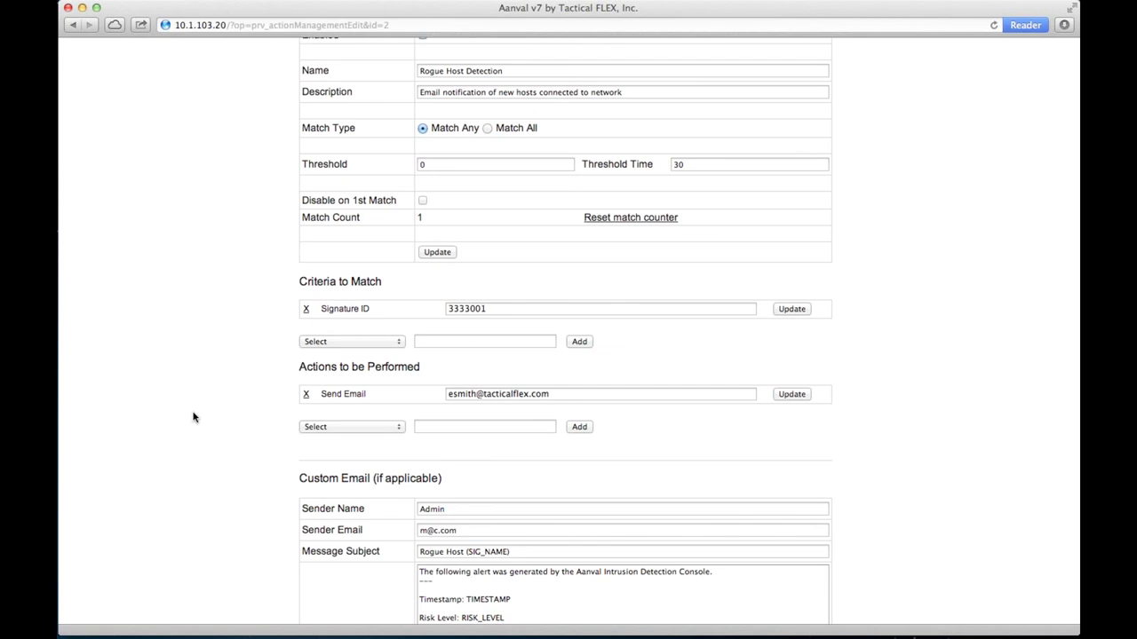
pyautogui.scroll(4, 194, 412)
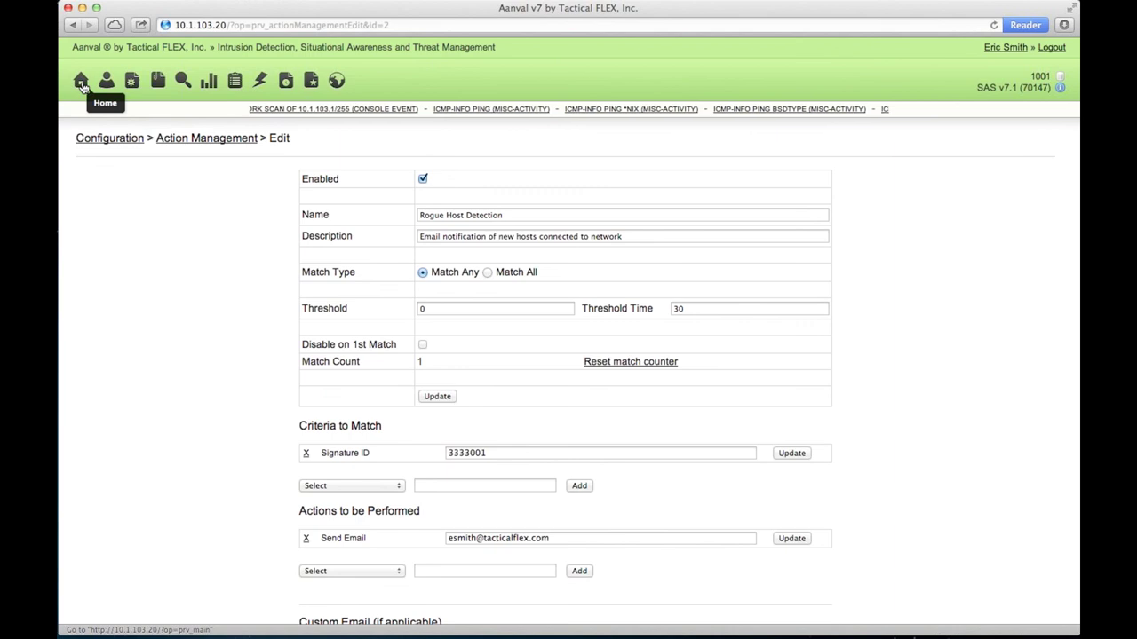
# Step: Return to the Aanval dashboard, then present slide 11, Learn More About Aanval SAS, full screen
pyautogui.click(80, 82)
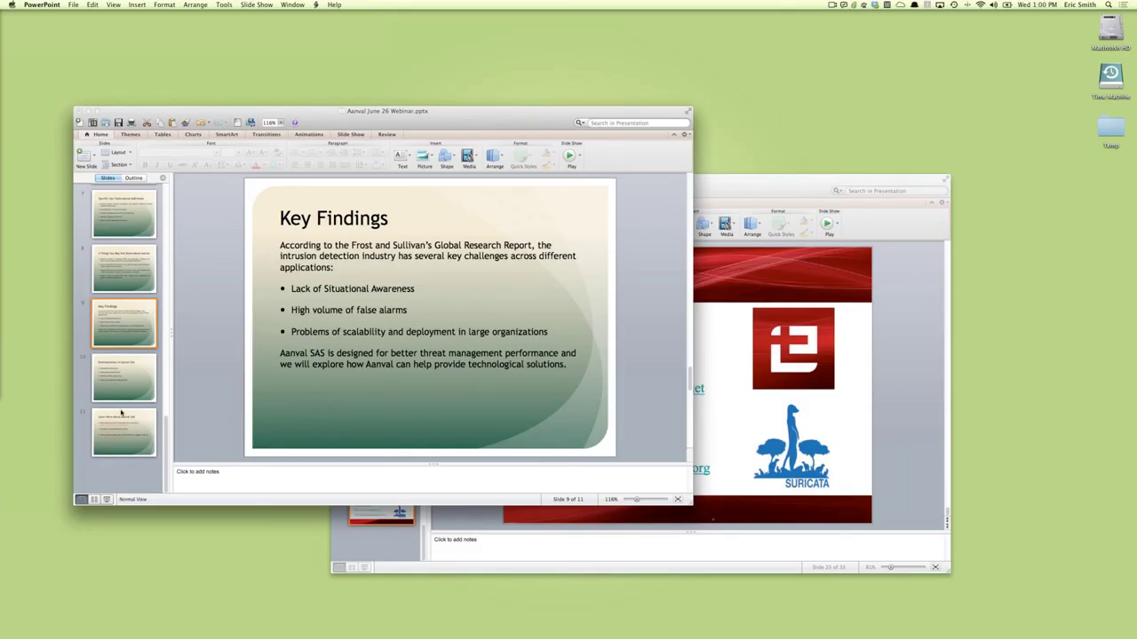
pyautogui.click(122, 415)
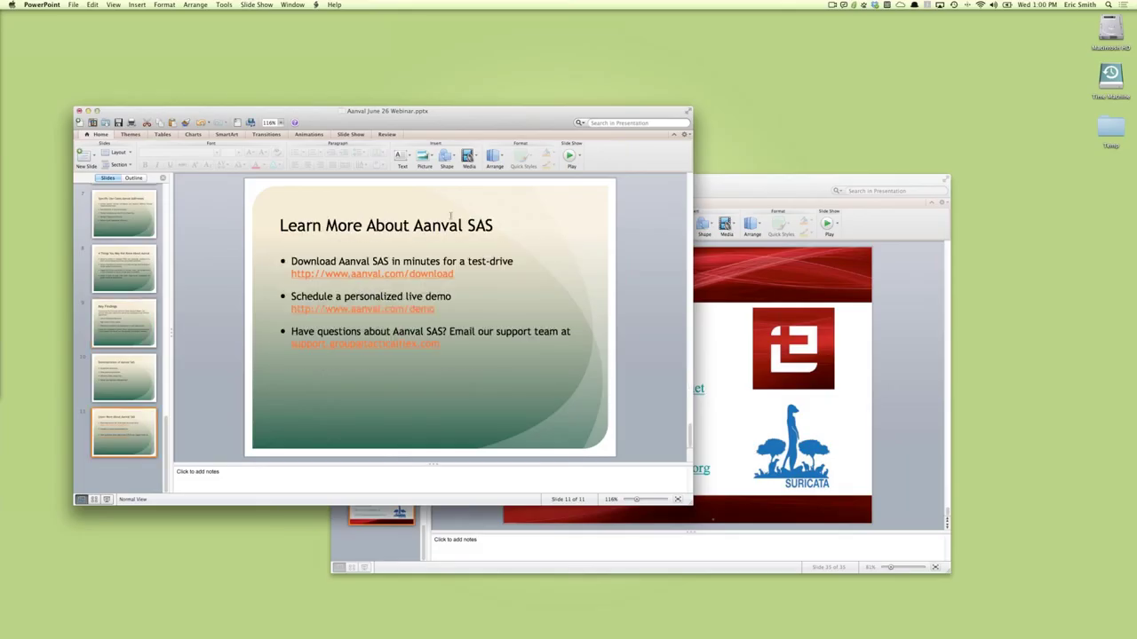
pyautogui.click(568, 156)
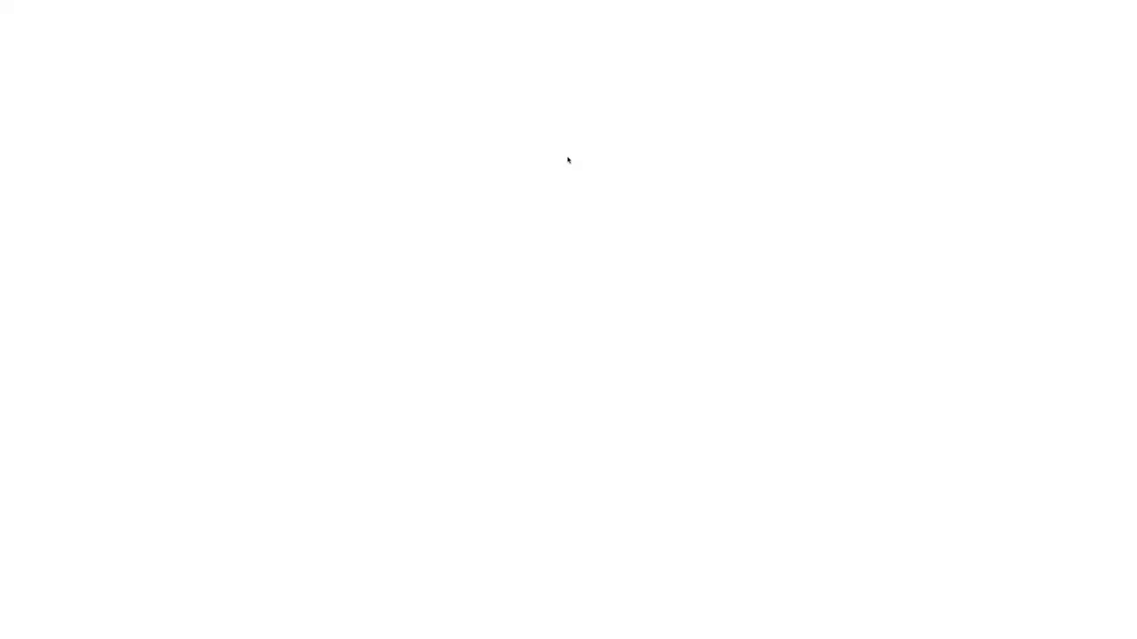